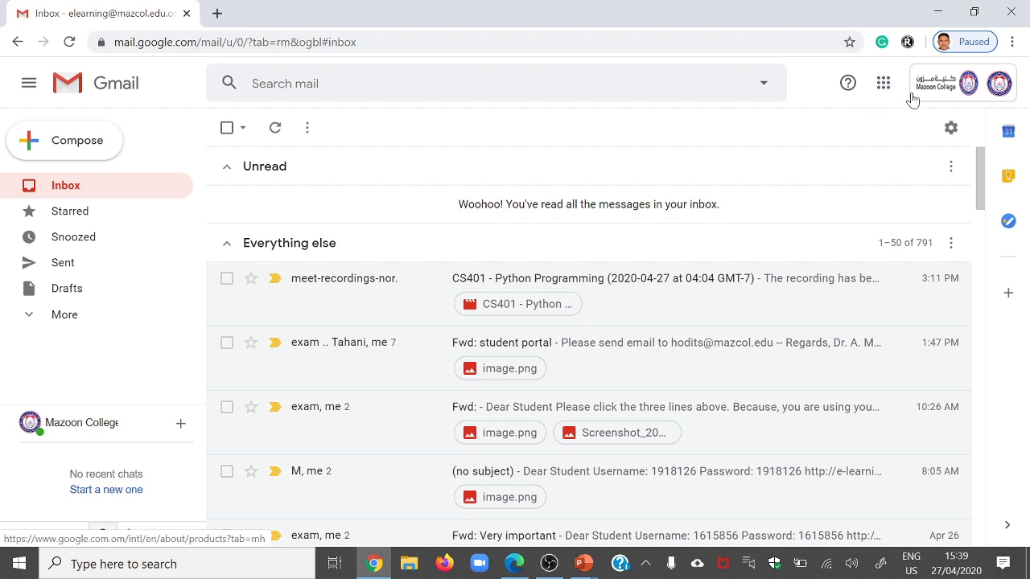
Open Google Calendar from Gmail and start a new event with the full set of event options.
click(882, 93)
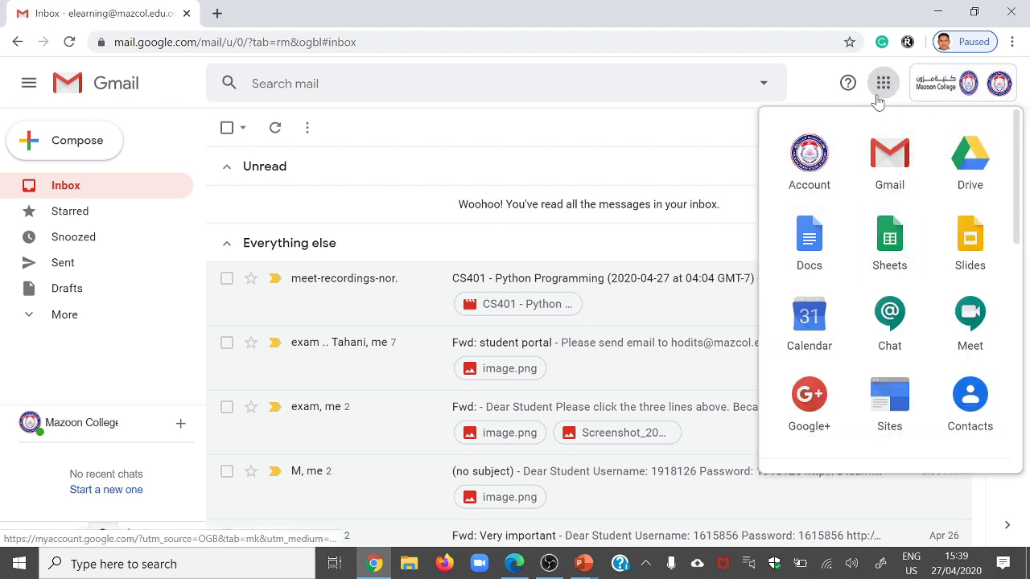
click(807, 332)
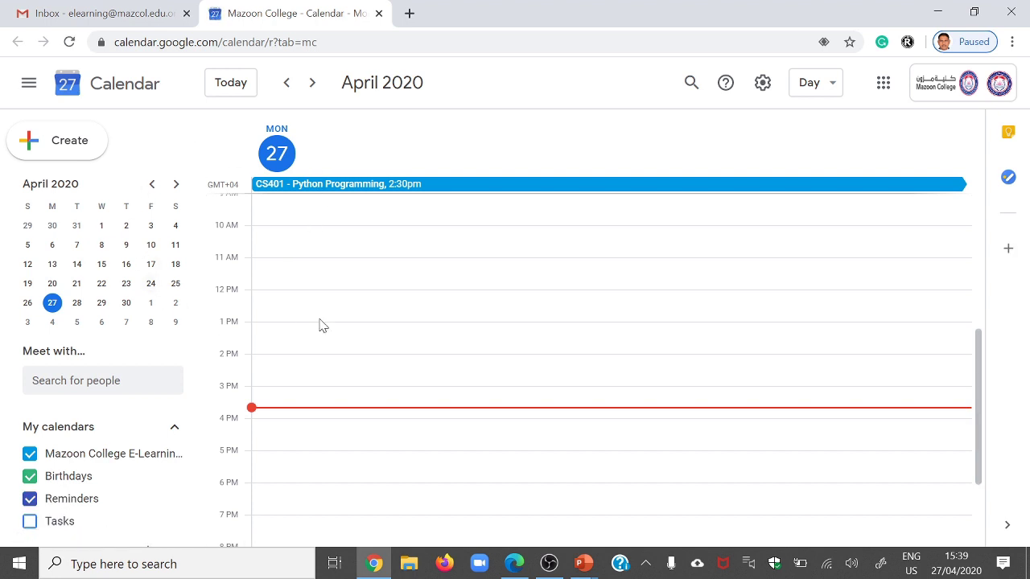
click(40, 147)
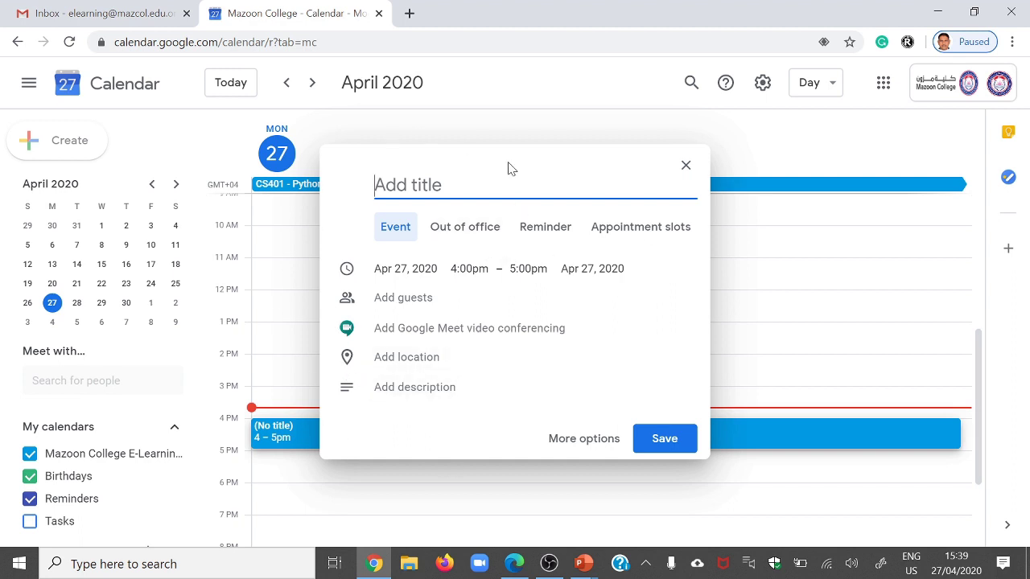
click(576, 443)
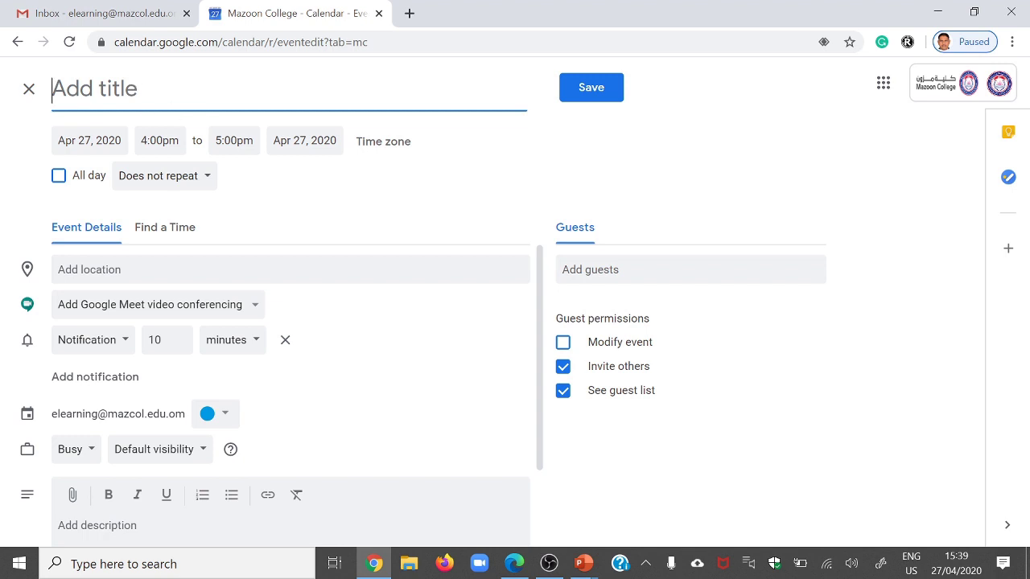
Title the new event "CS401-Python Programming".
text(C)
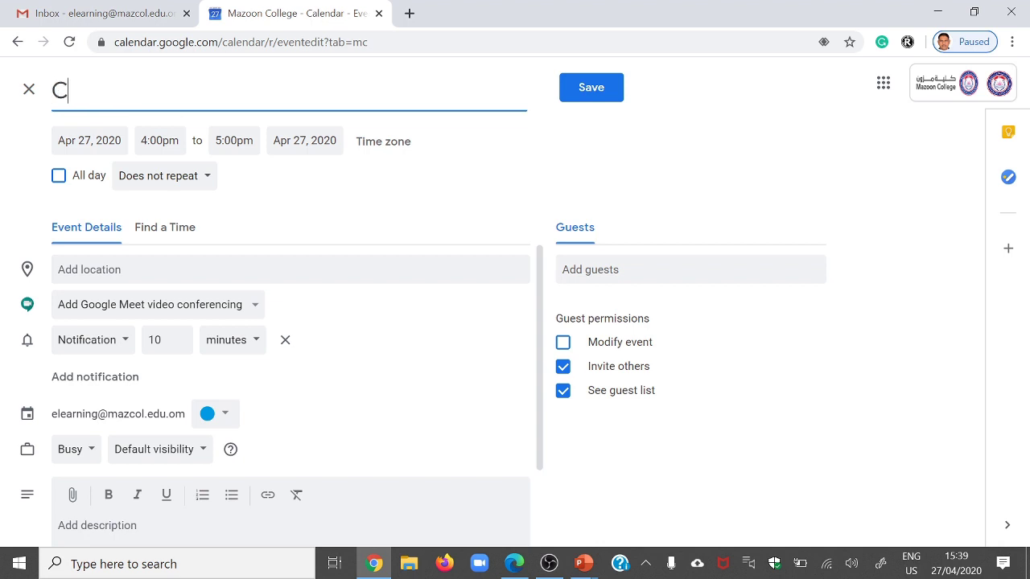
text(S401-Python )
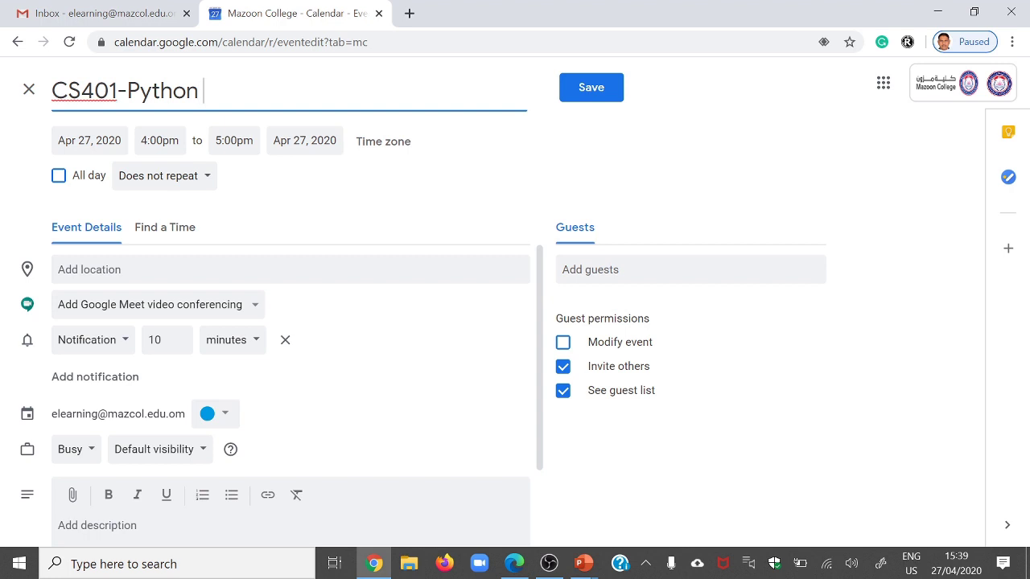
text(Programming)
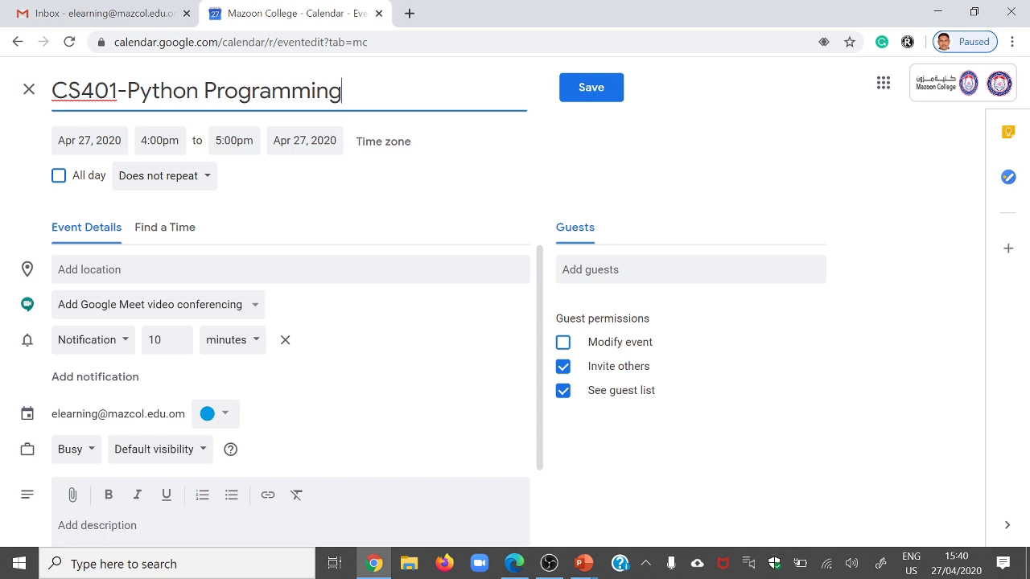
Schedule the event from Apr 27, 2020 to May 27, 2020 with a start time of 3:30pm.
click(69, 144)
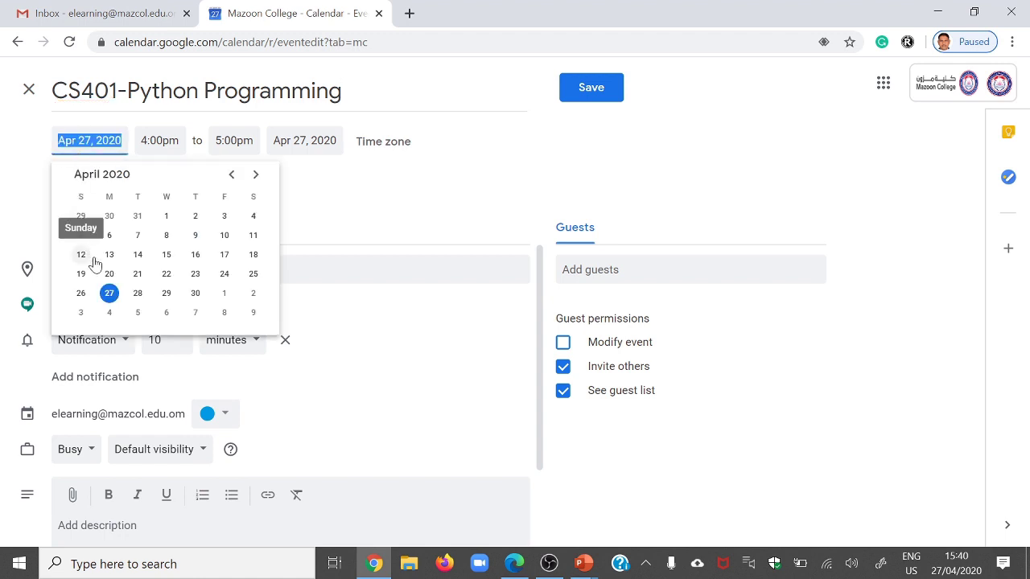
click(109, 293)
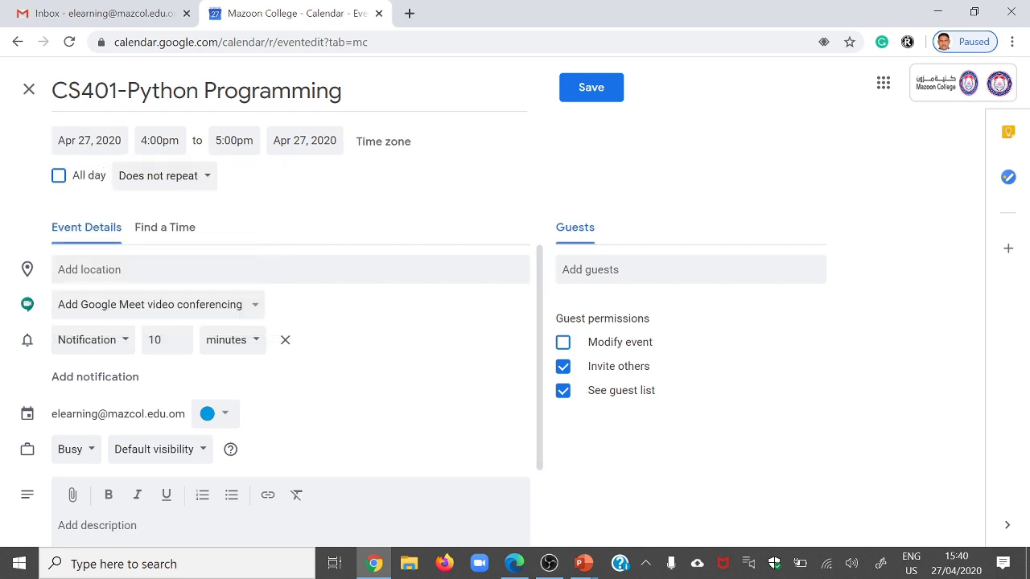
click(306, 138)
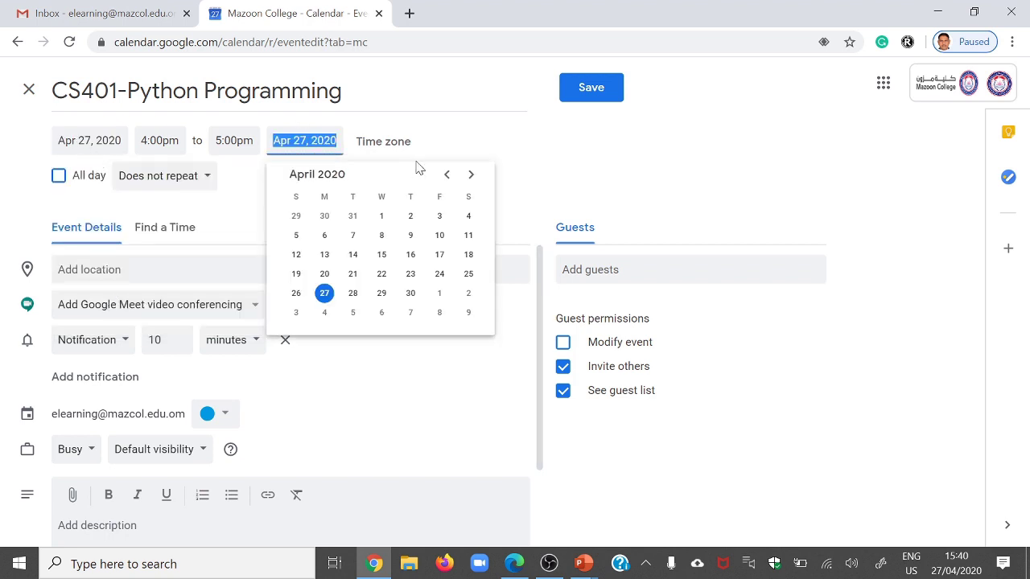
click(473, 176)
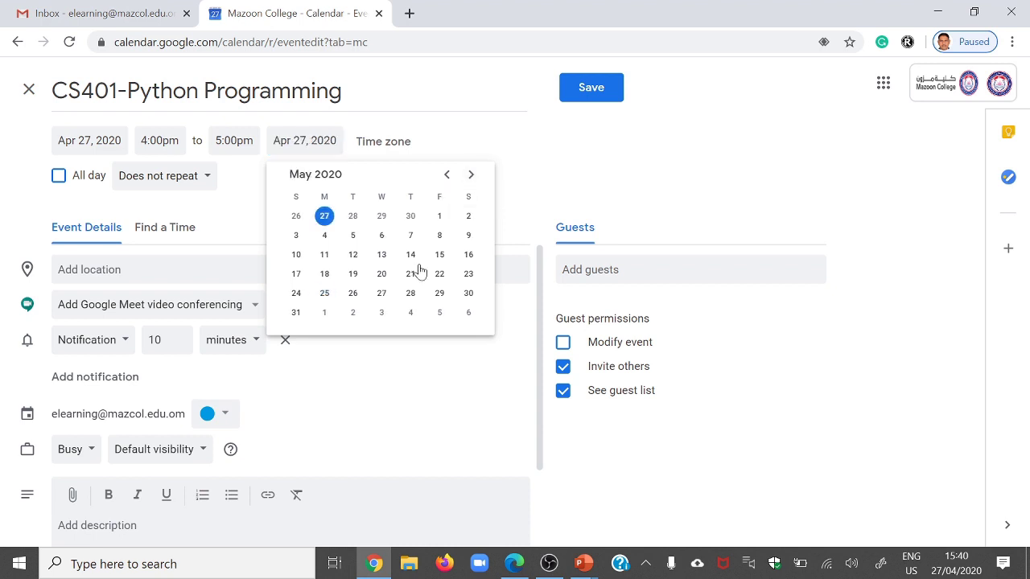
click(382, 294)
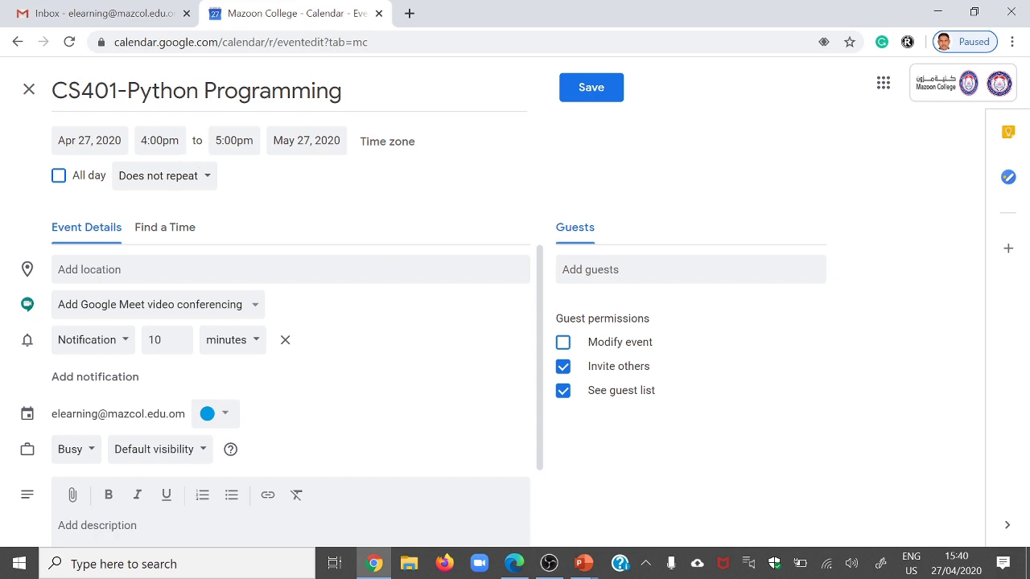
click(180, 145)
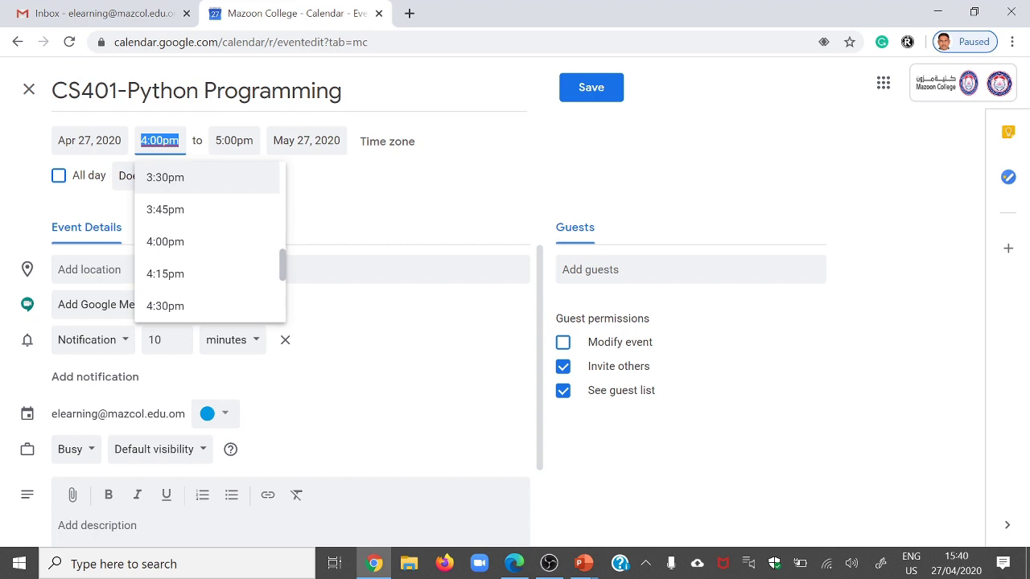
click(183, 181)
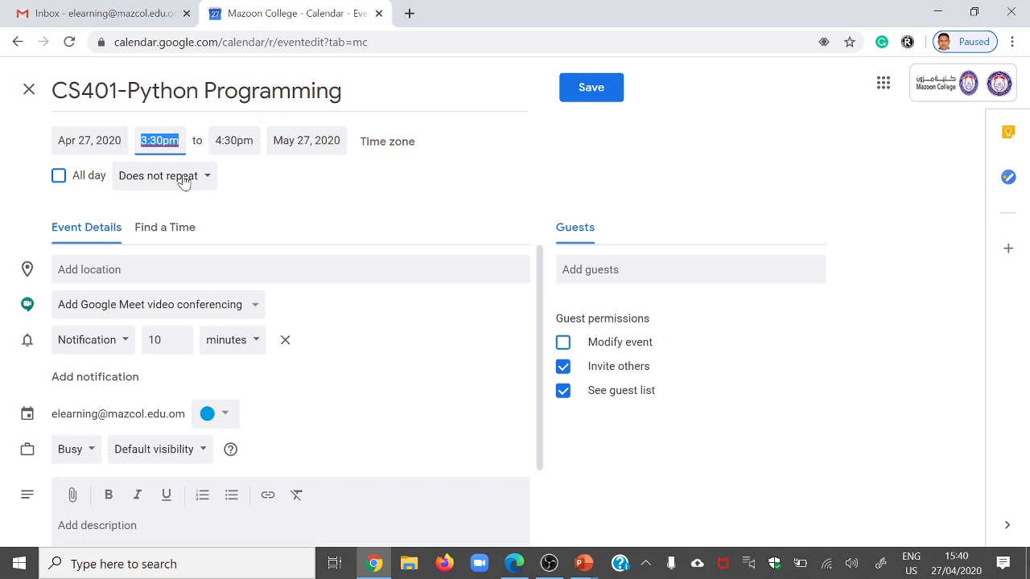
Set a custom recurrence that repeats the event every week on Monday and Wednesday.
click(186, 182)
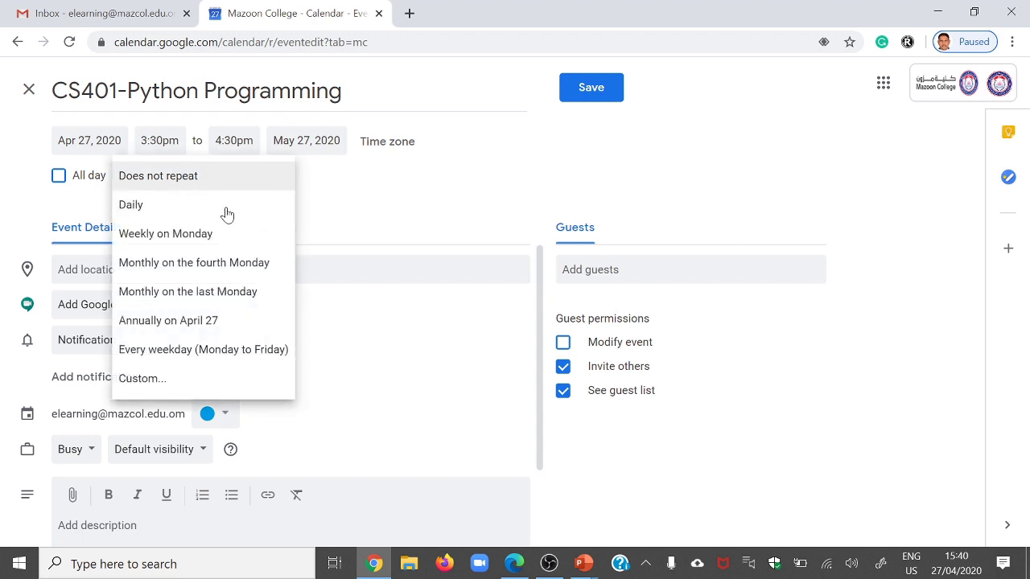
click(189, 178)
click(190, 179)
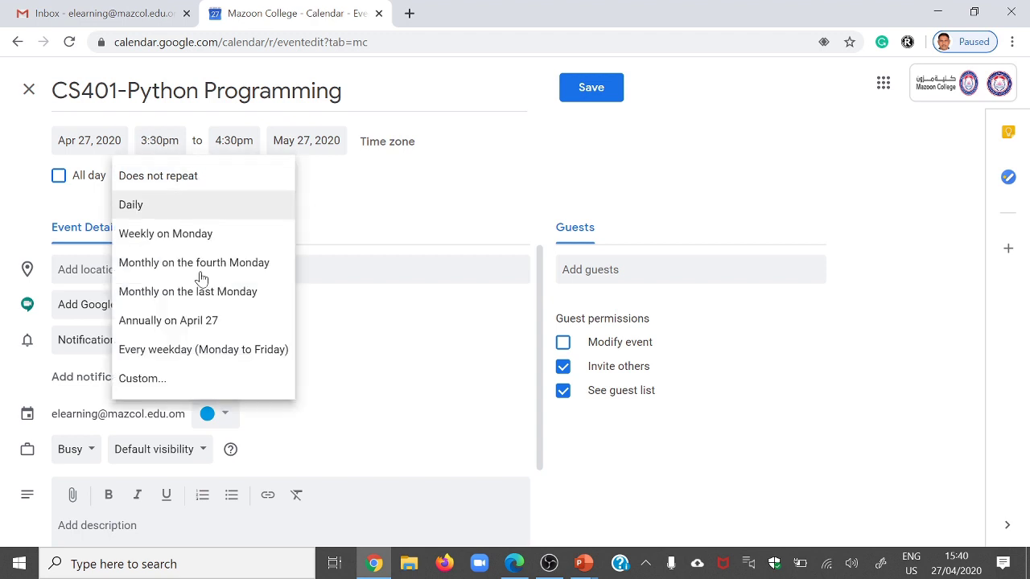
click(143, 385)
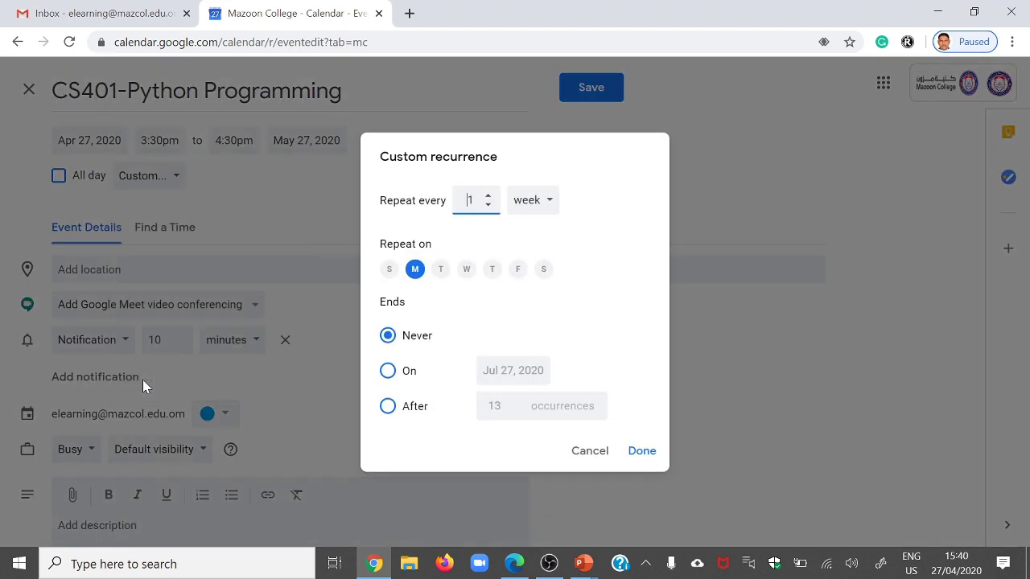
click(467, 274)
click(642, 452)
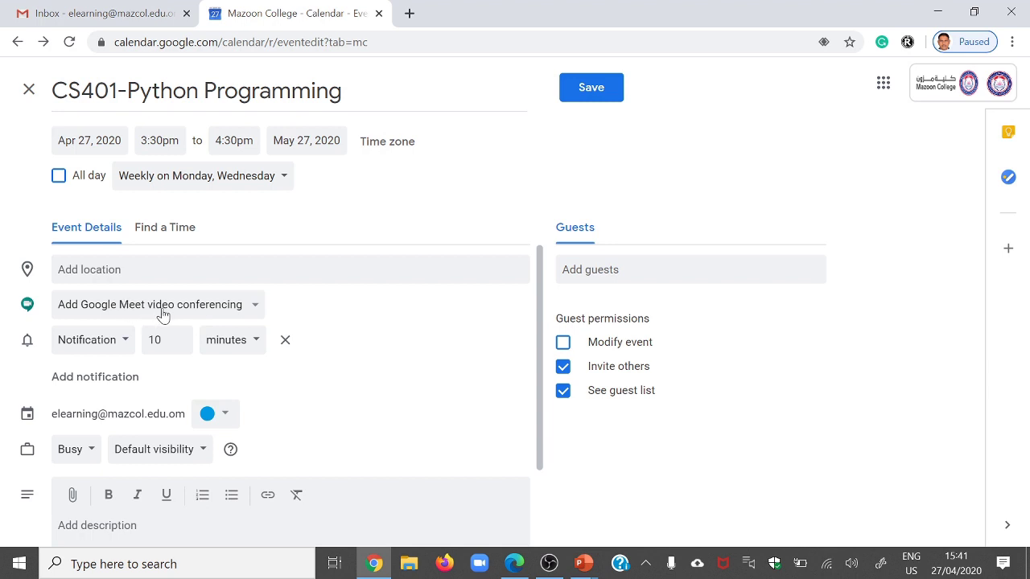
Add Google Meet video conferencing to the event and a second notification sent by email 1 hour before.
click(243, 310)
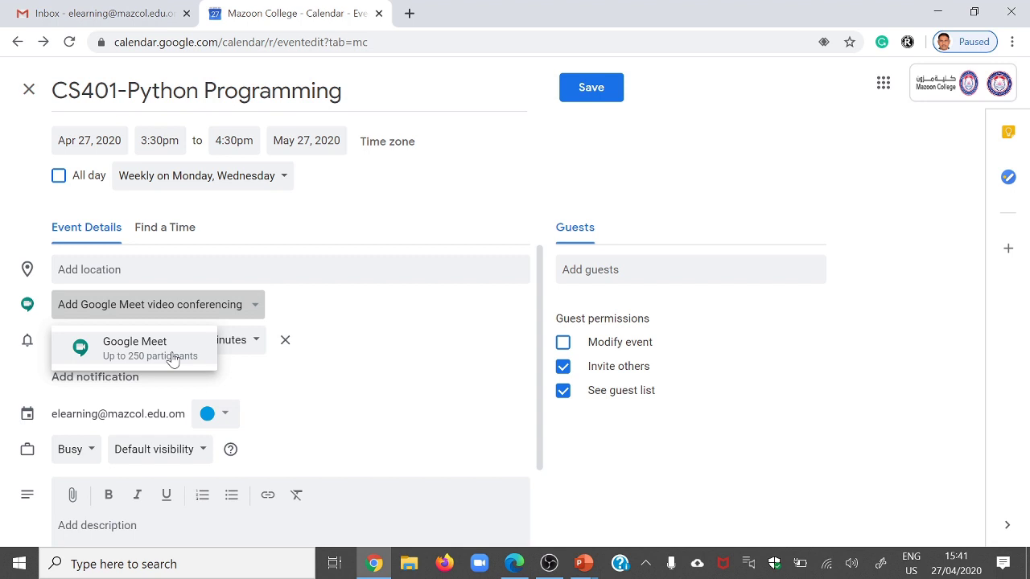
click(172, 359)
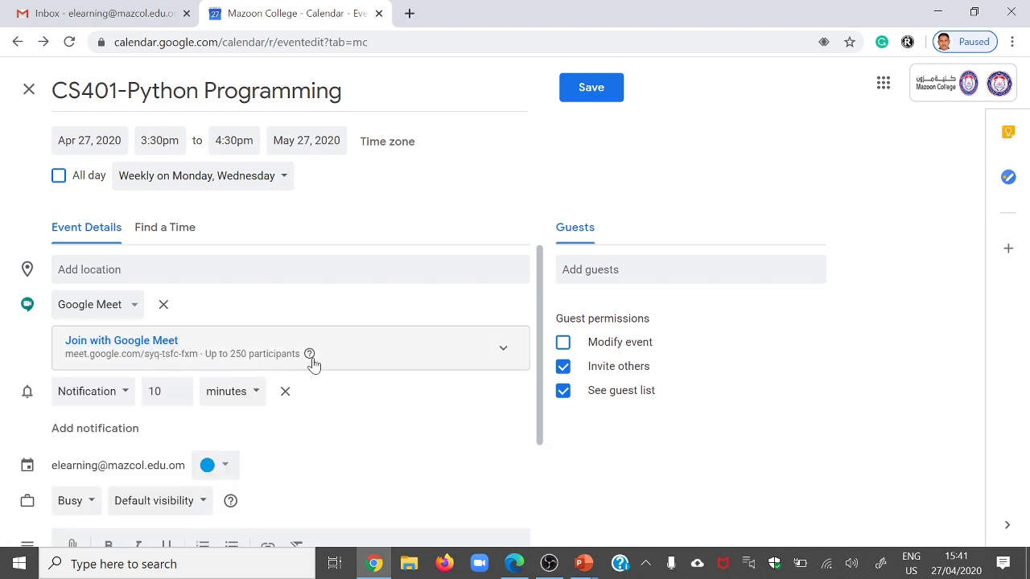
scroll(354, 378, down, 1)
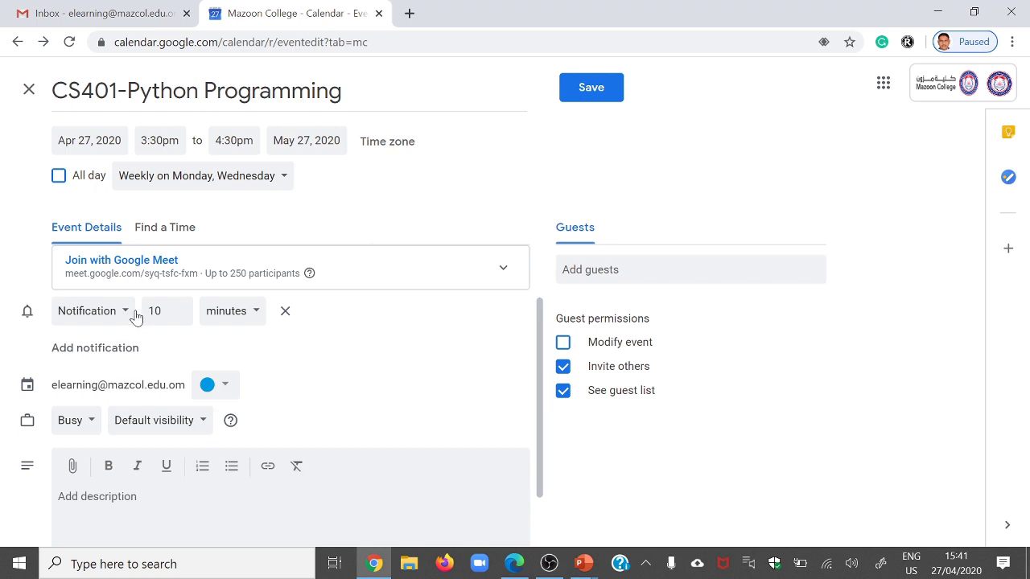
click(91, 355)
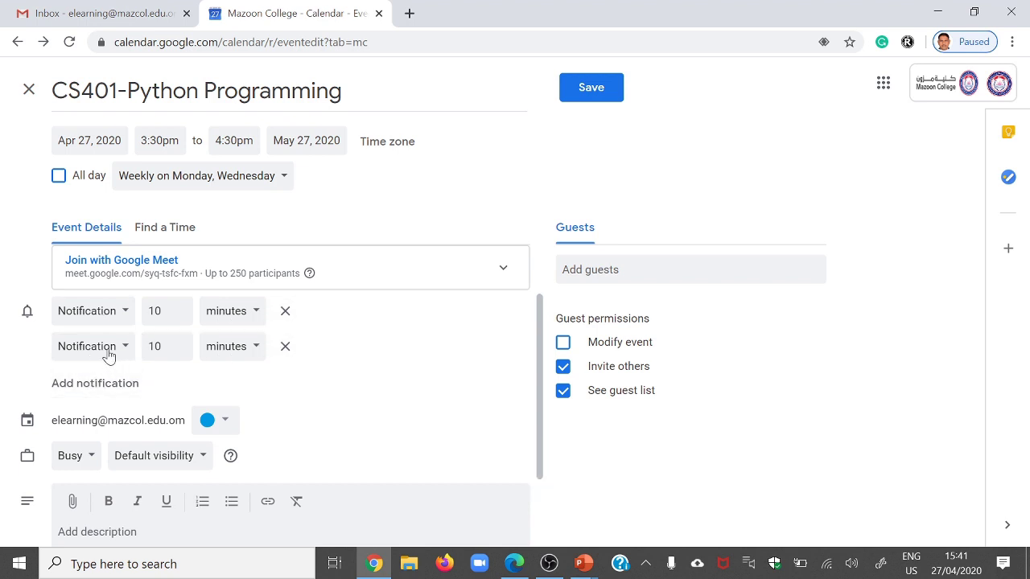
click(106, 351)
click(82, 325)
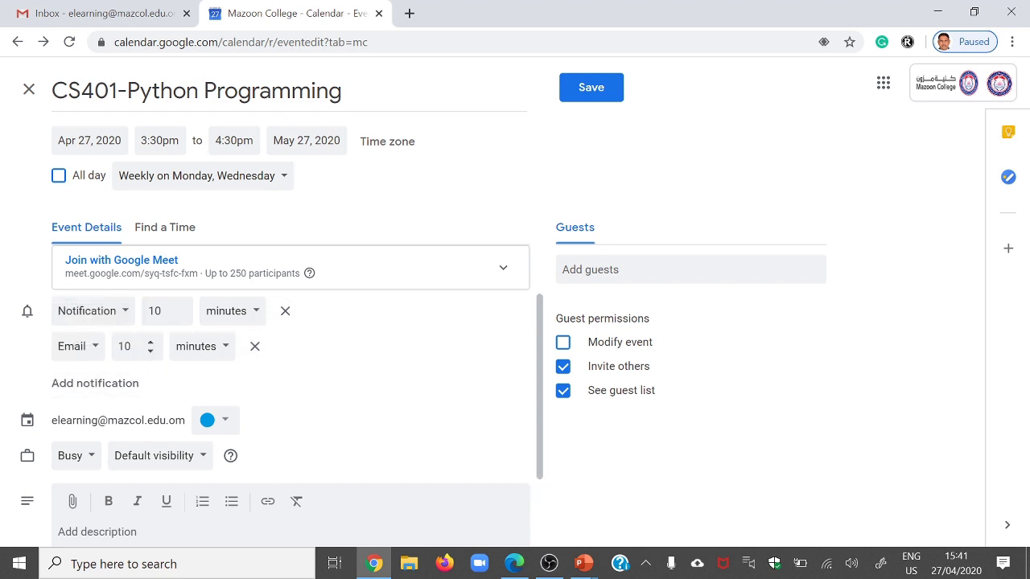
key(Tab)
text(1)
click(202, 348)
click(200, 377)
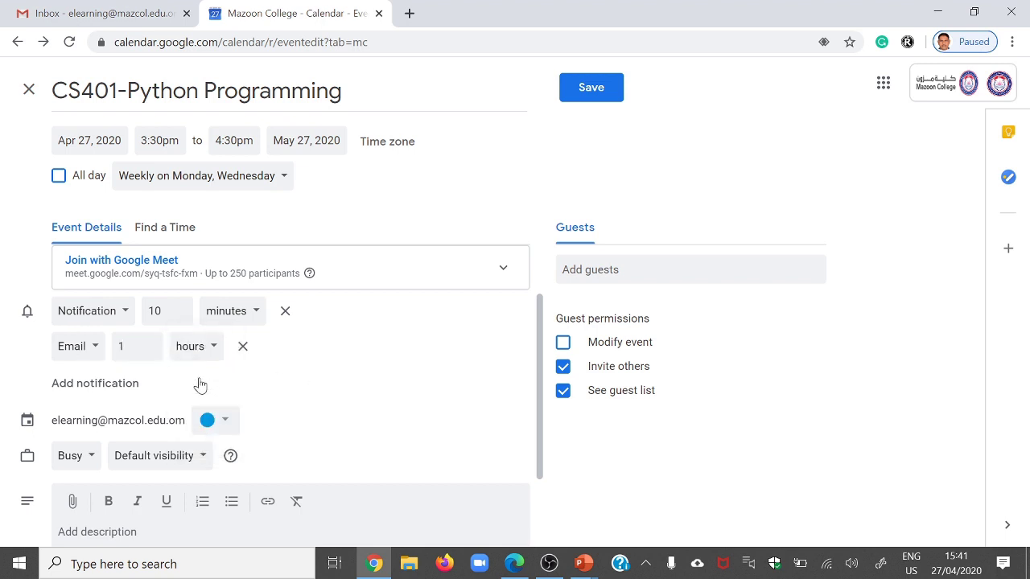
Set the event's availability to Free and its visibility to Private.
scroll(327, 362, down, 1)
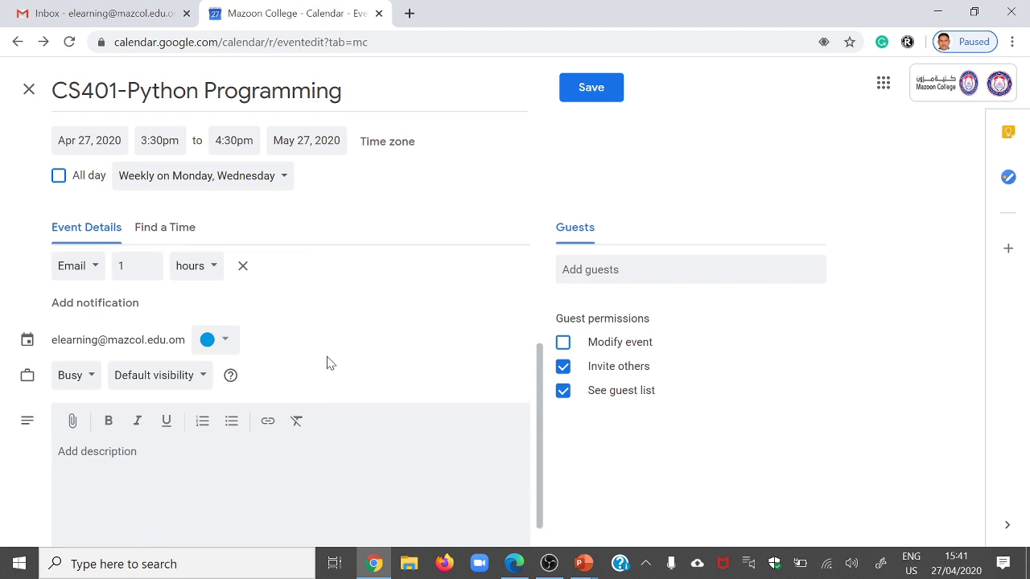
scroll(327, 361, up, 2)
scroll(306, 374, down, 2)
click(80, 378)
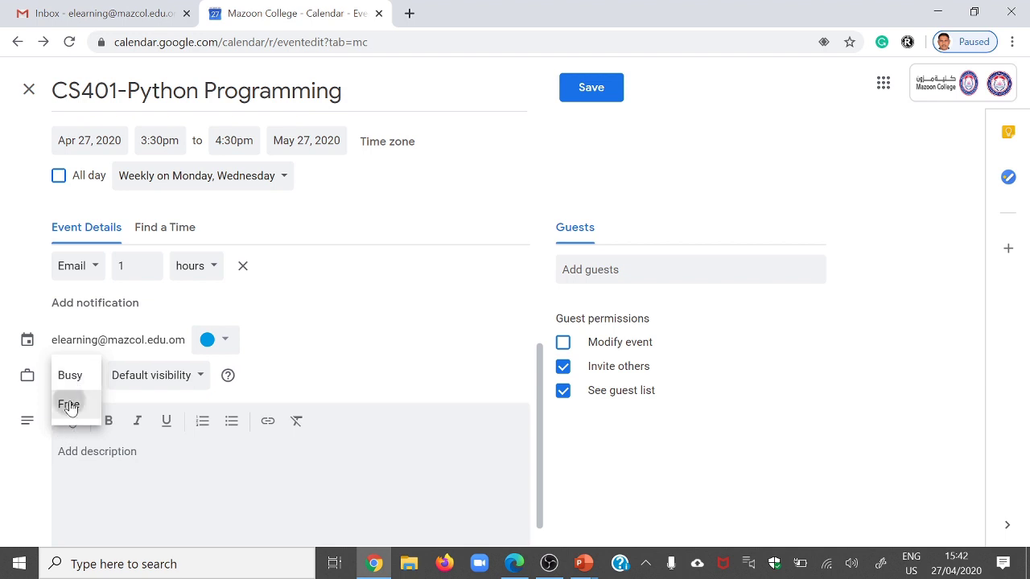
click(69, 404)
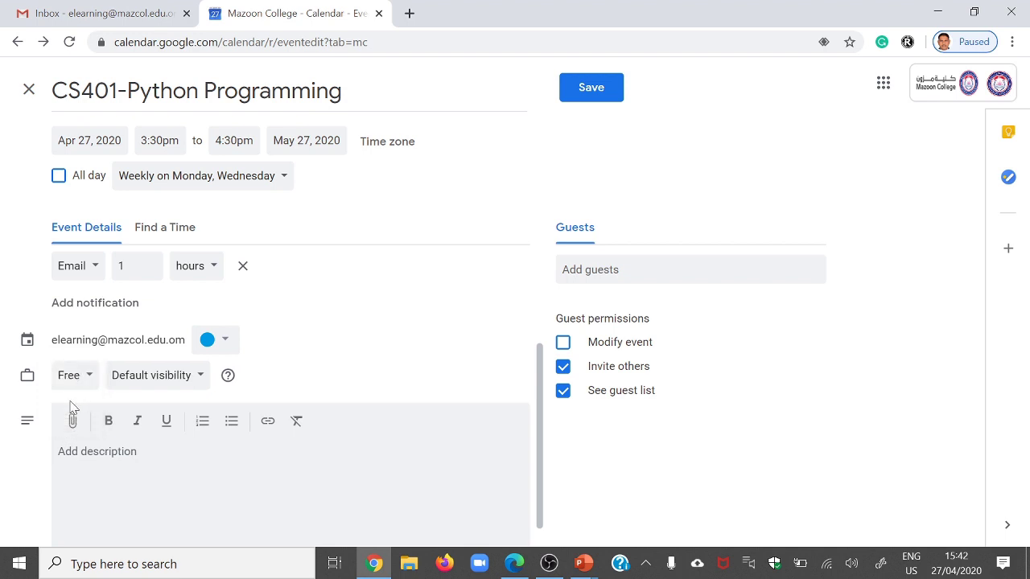
click(157, 383)
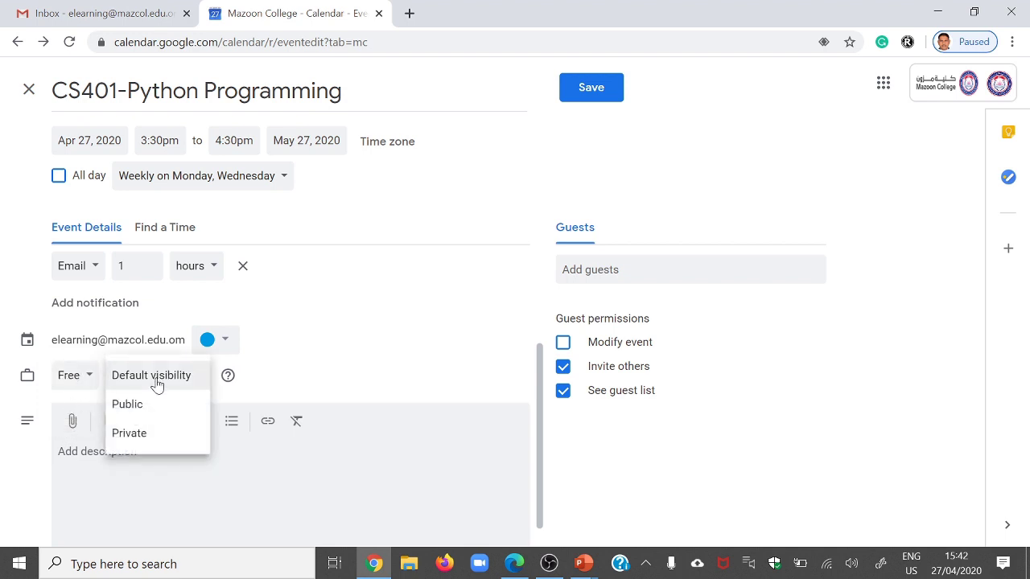
click(154, 442)
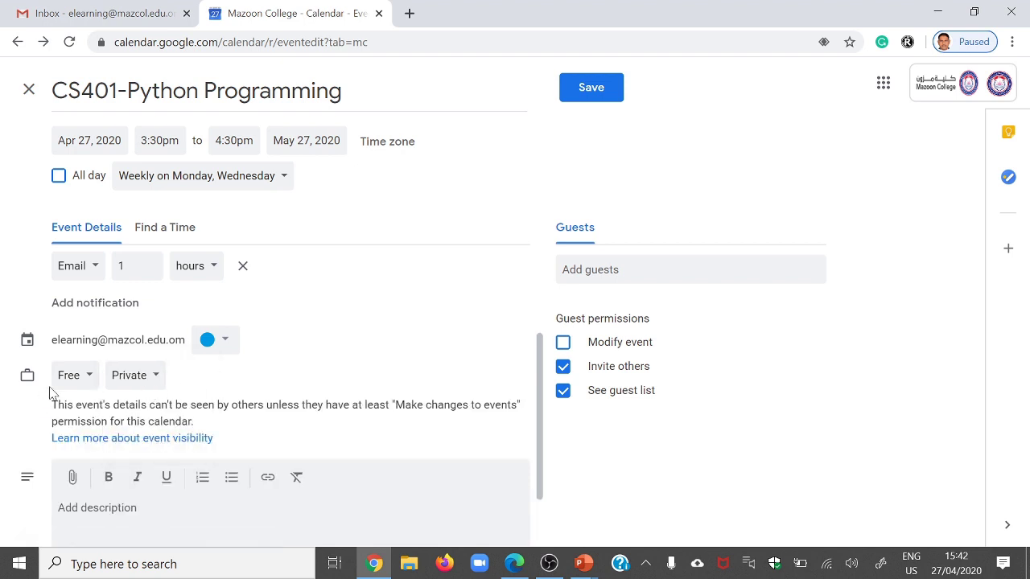
Review the event's details and save the CS401-Python Programming event to the calendar.
scroll(212, 402, down, 1)
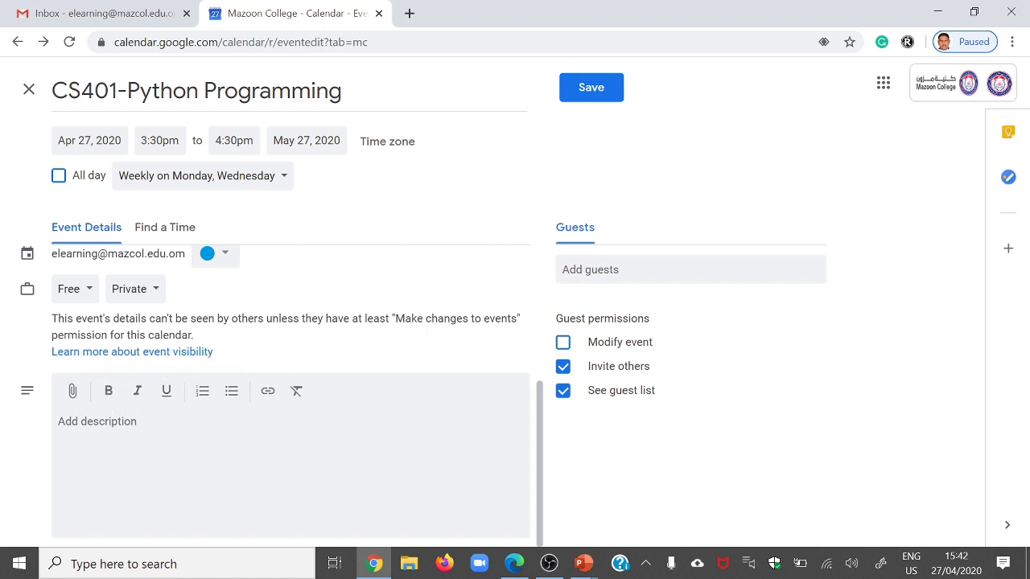
scroll(329, 395, up, 3)
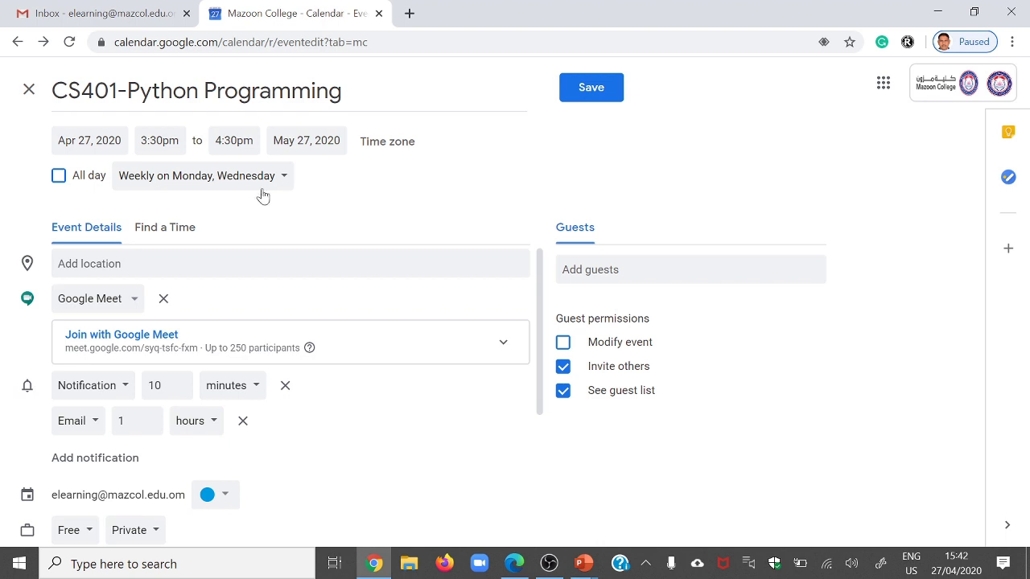
scroll(156, 315, down, 1)
scroll(159, 323, up, 1)
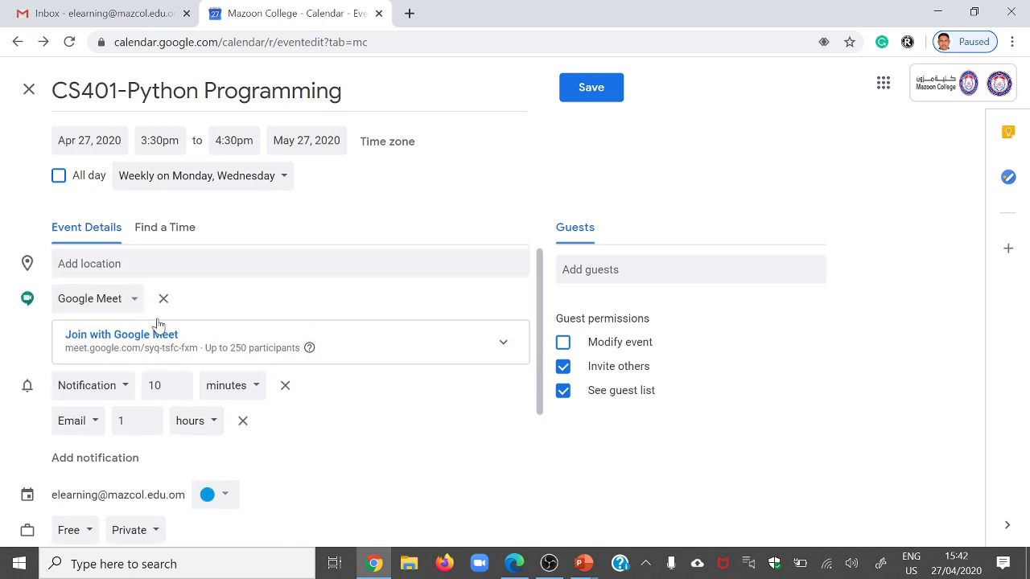
scroll(191, 431, down, 1)
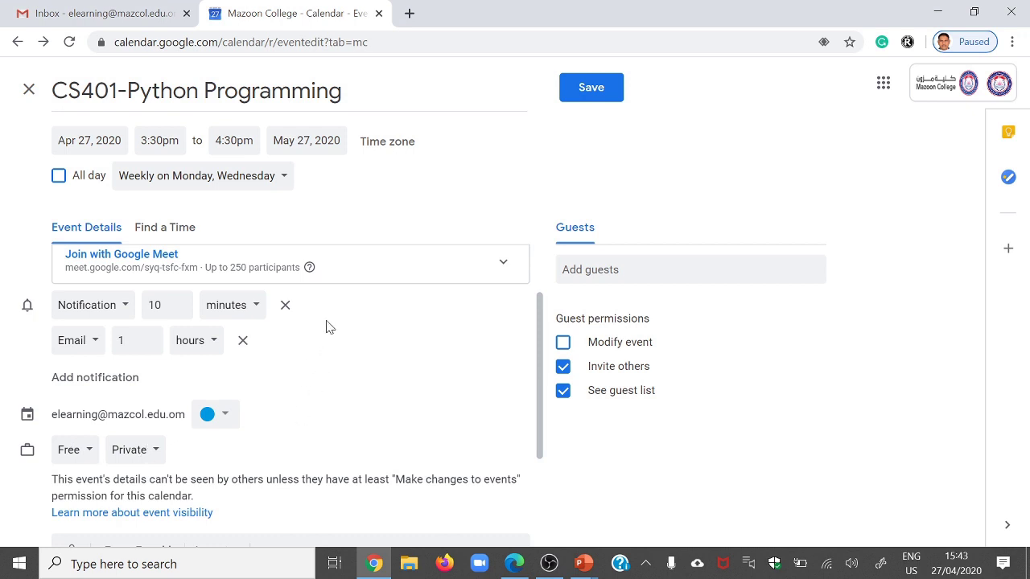
click(599, 98)
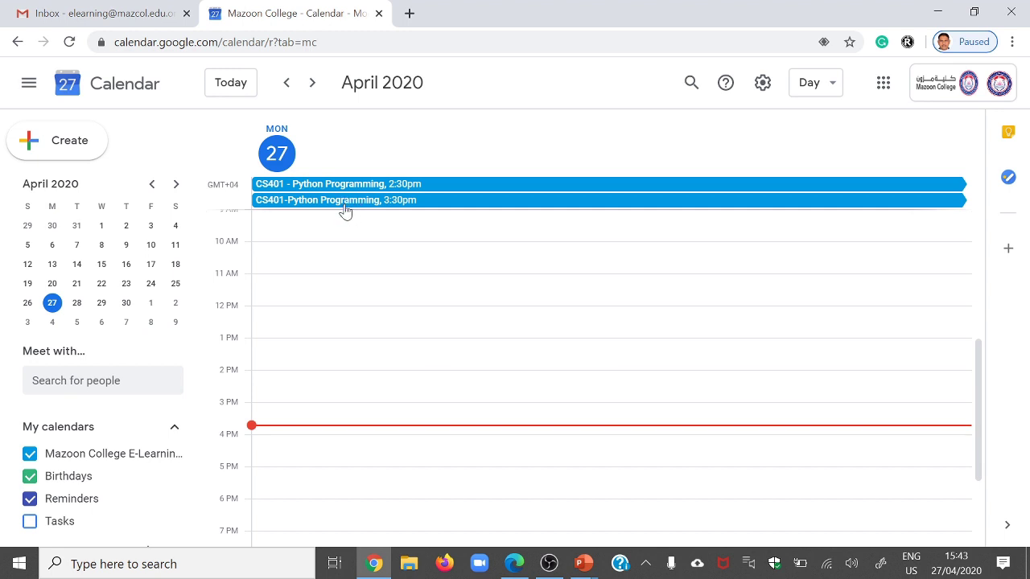
Show the Step 2 slide about adding the meeting link to Moodle in the PowerPoint slide show and return to Google Calendar.
mouse_move(583, 563)
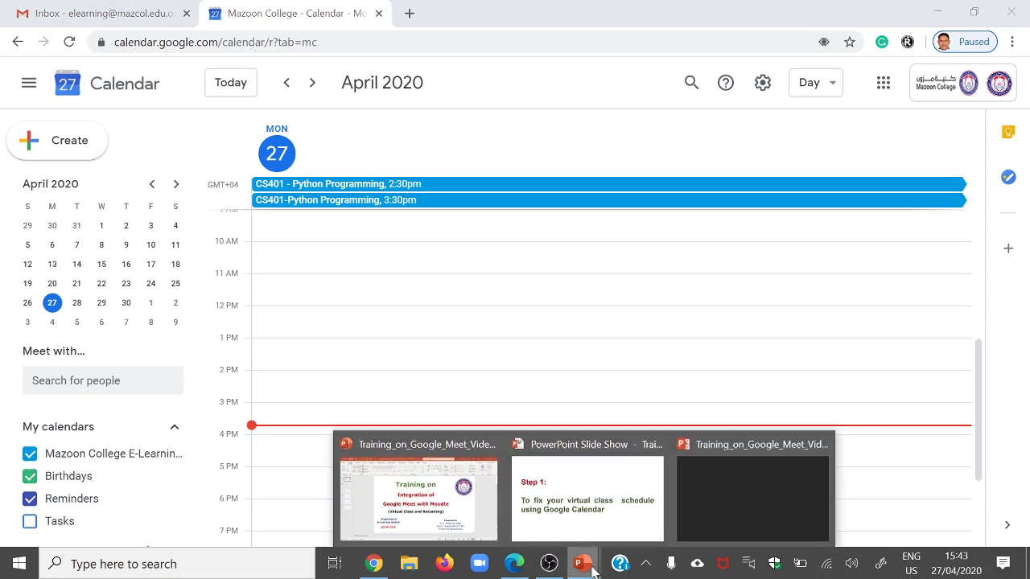
click(574, 507)
click(537, 383)
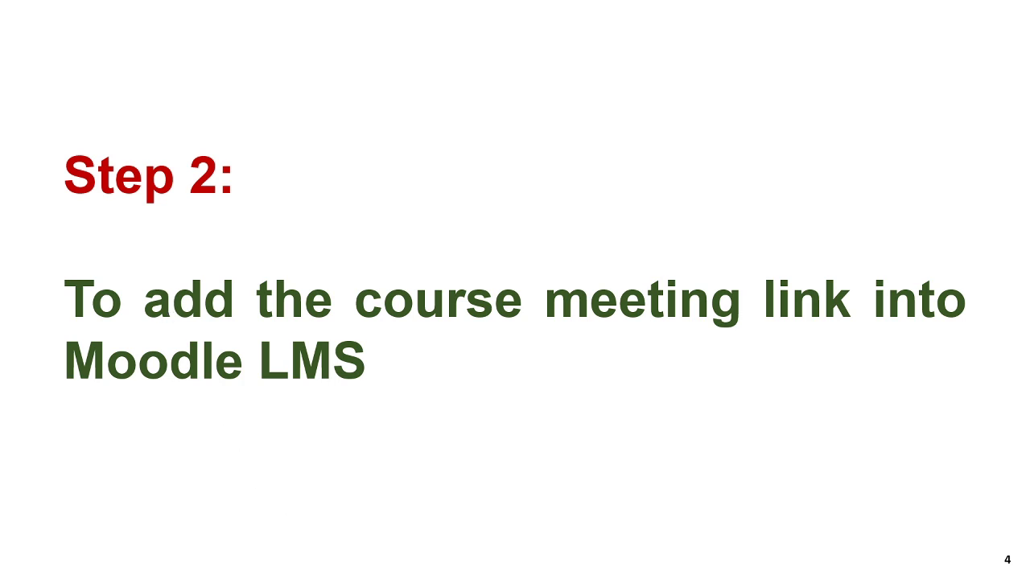
key(alt+Tab)
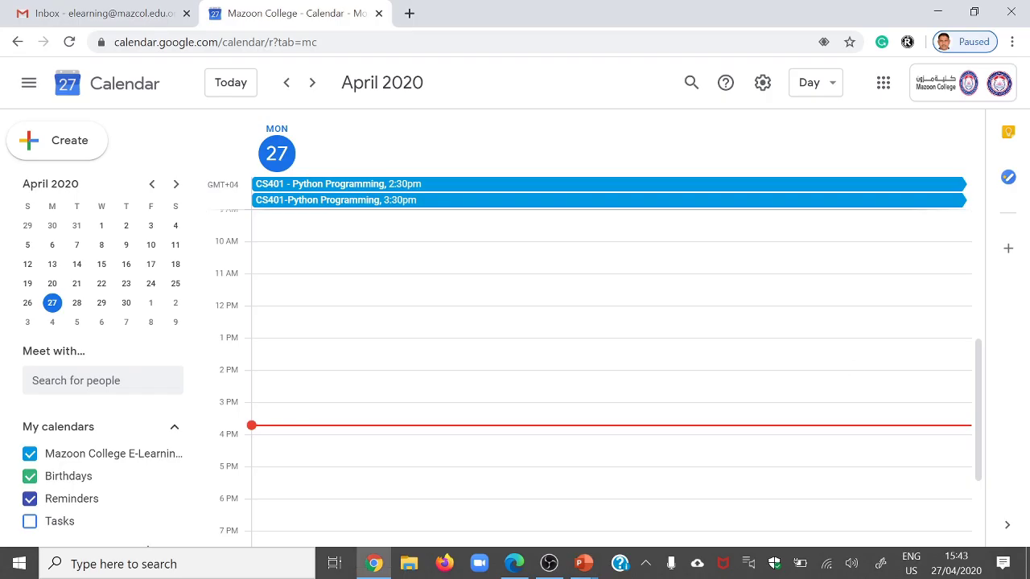
Copy the Google Meet conference link from the 3:30pm CS401-Python Programming event and close its details.
click(345, 202)
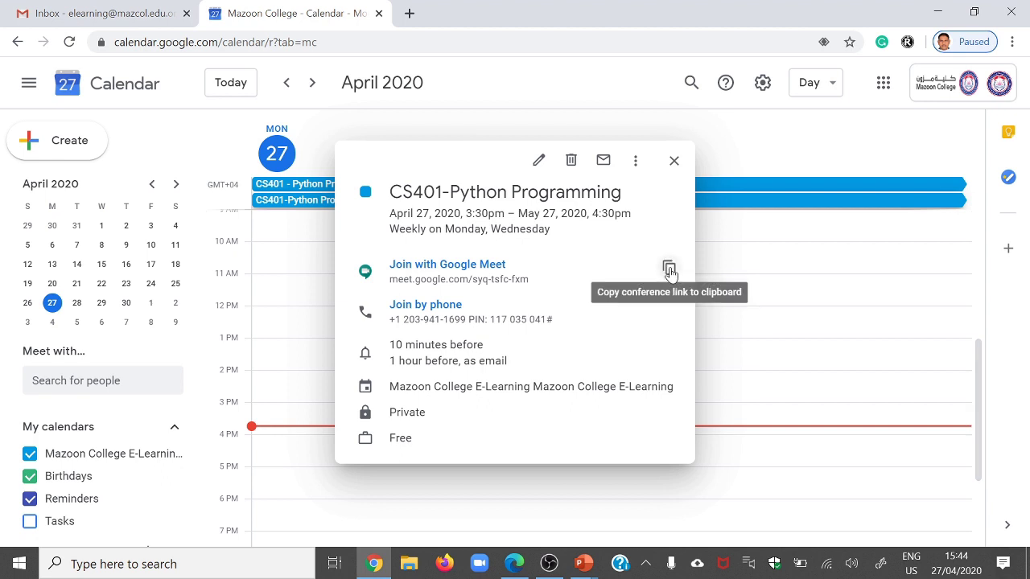
click(669, 269)
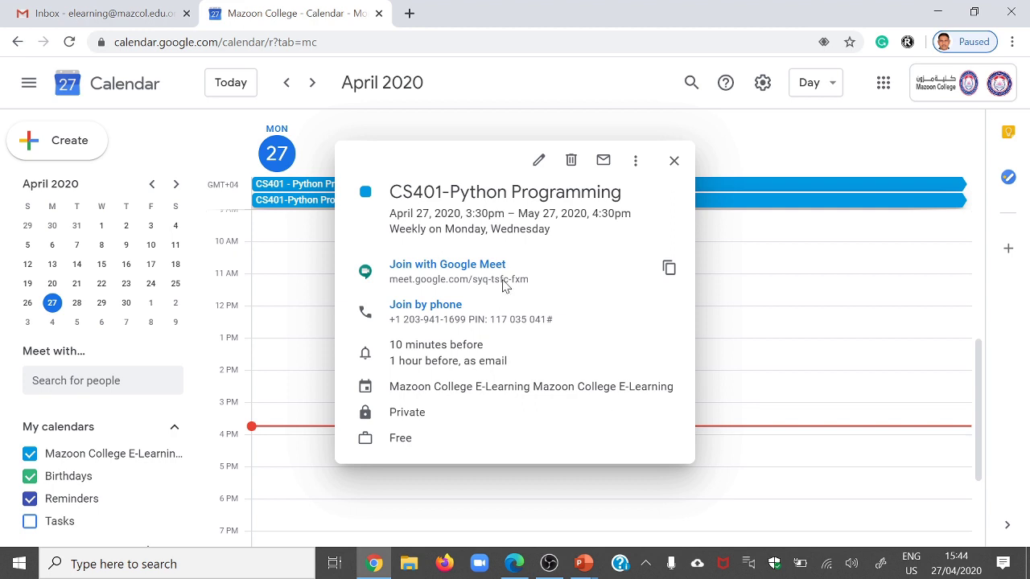
click(674, 162)
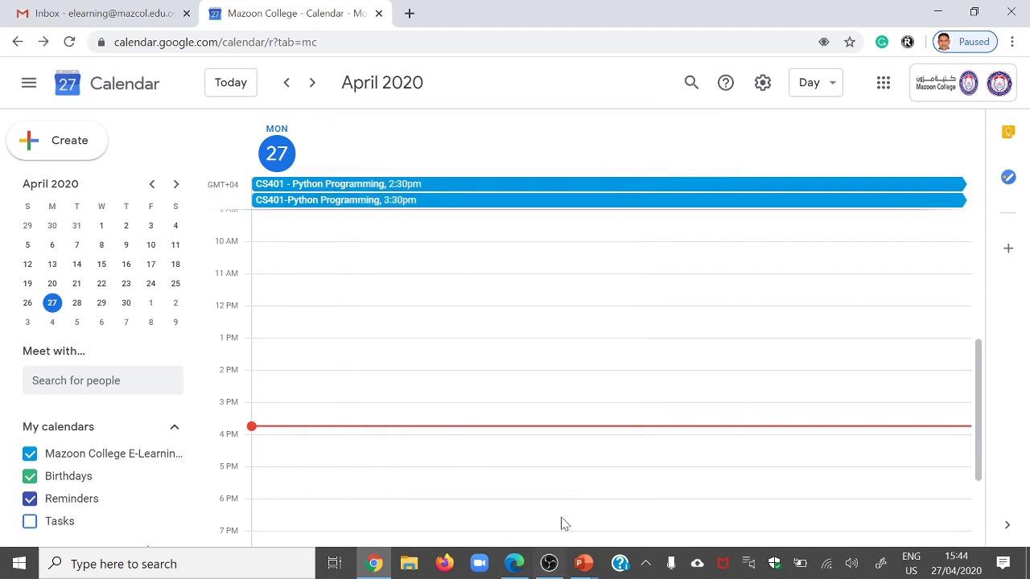
Switch to Microsoft Edge and log in to the Mazoon College Moodle site with the saved demo username and password.
click(515, 564)
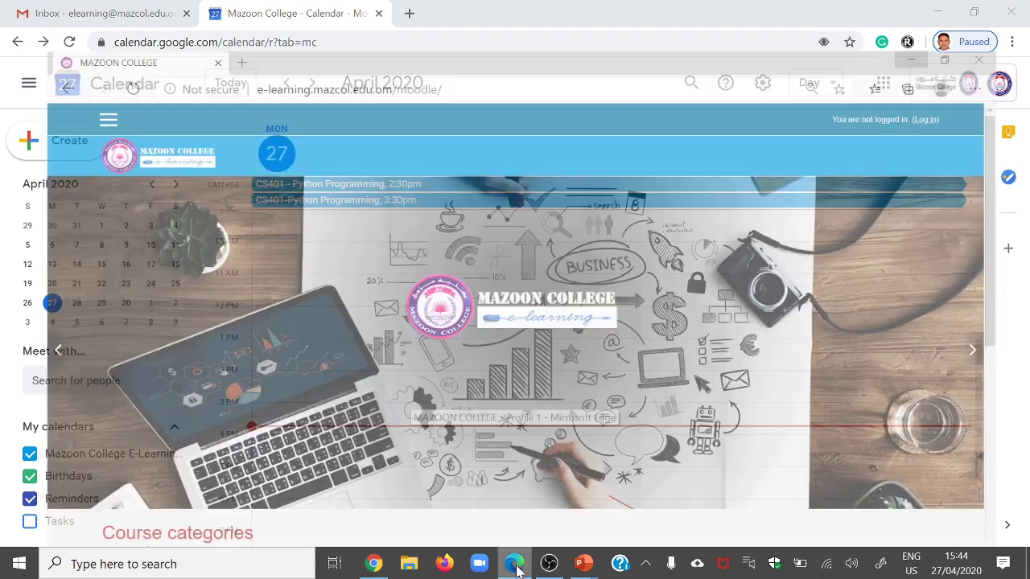
click(951, 78)
click(399, 262)
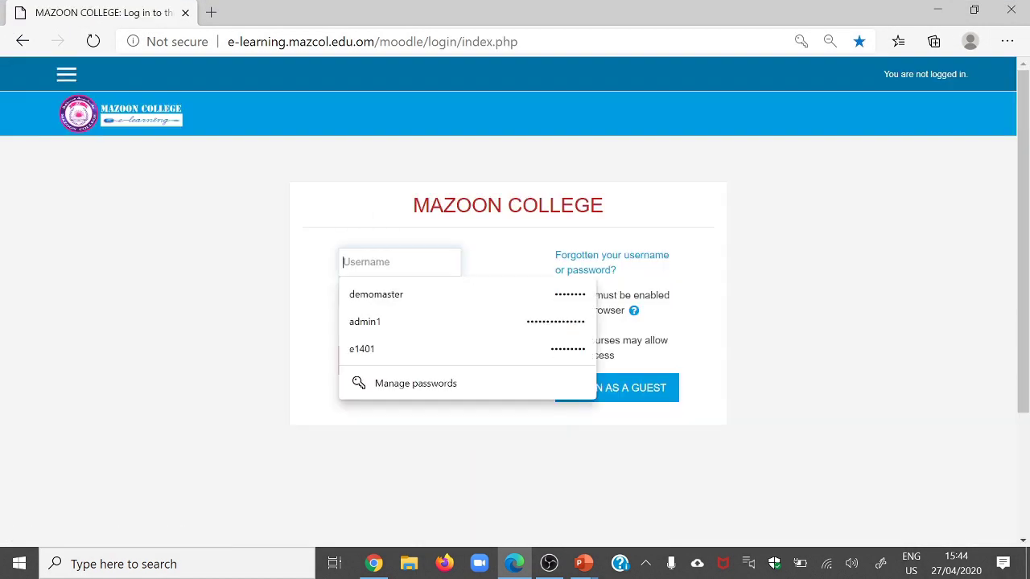
click(383, 295)
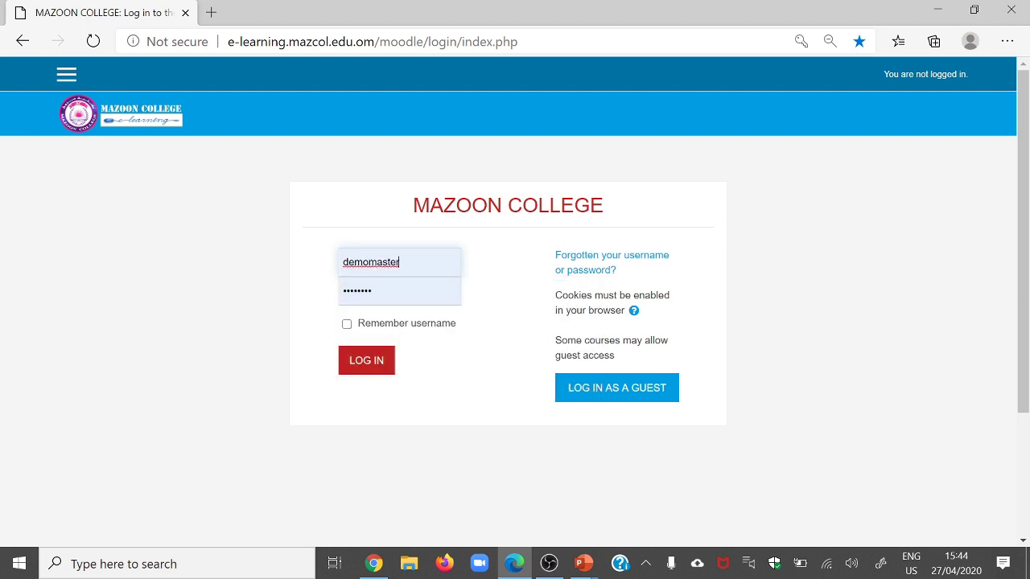
click(364, 364)
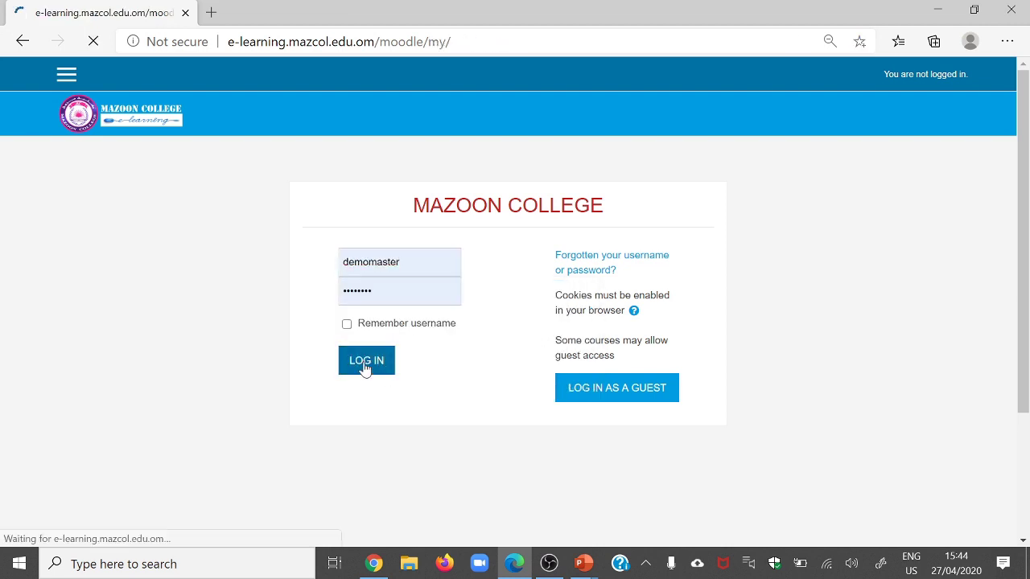
Open Demo_Teacher_Course from the course overview and turn editing on.
scroll(459, 397, down, 1)
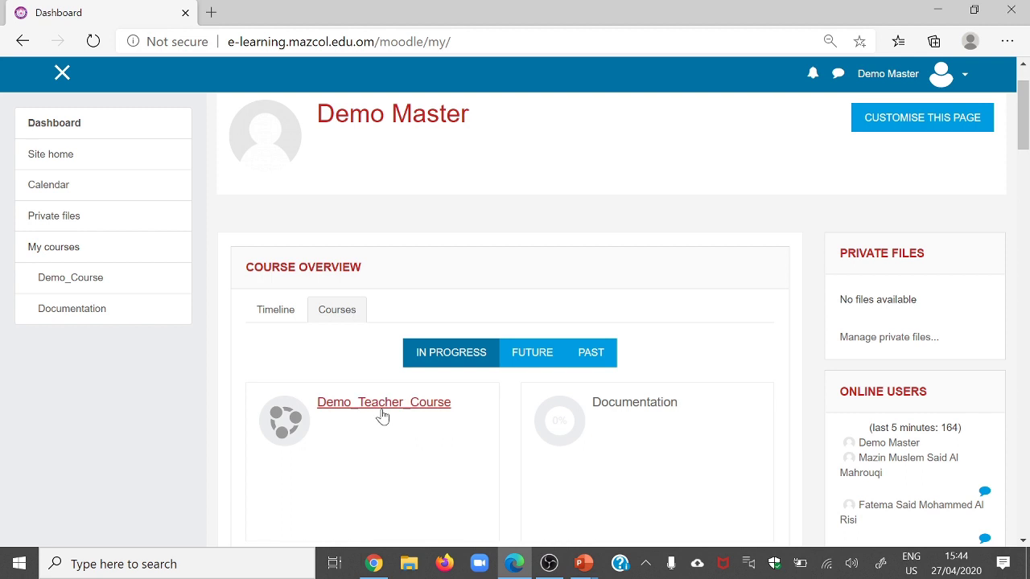
click(380, 409)
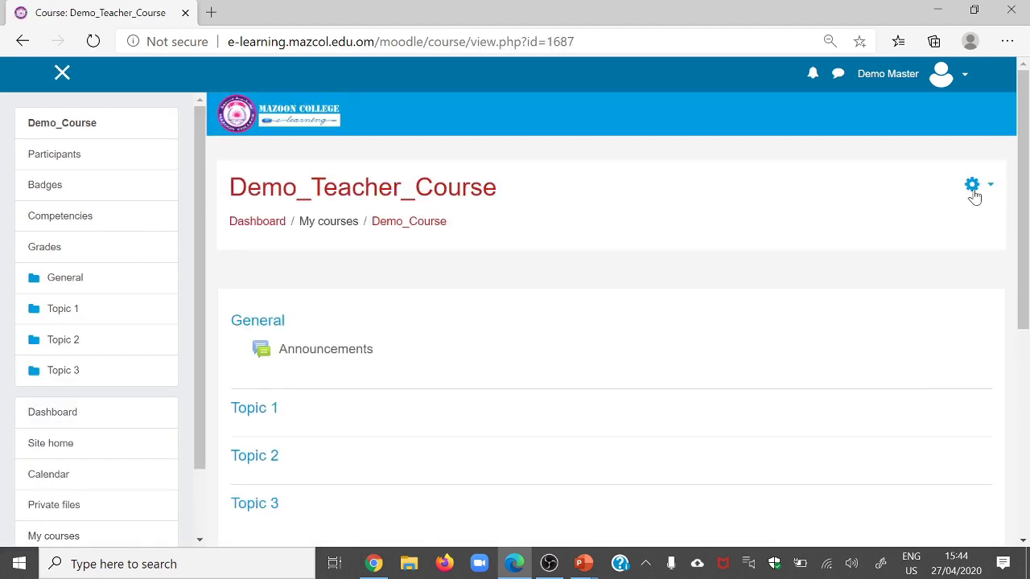
click(974, 197)
click(938, 232)
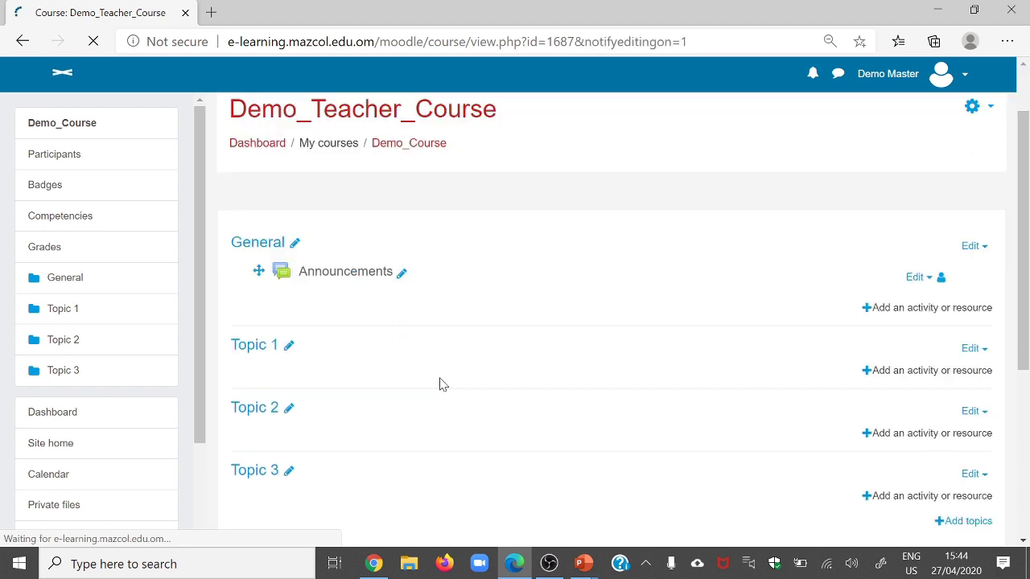
Rename the Topic 1 section as "Virtual Class Room Link".
click(315, 277)
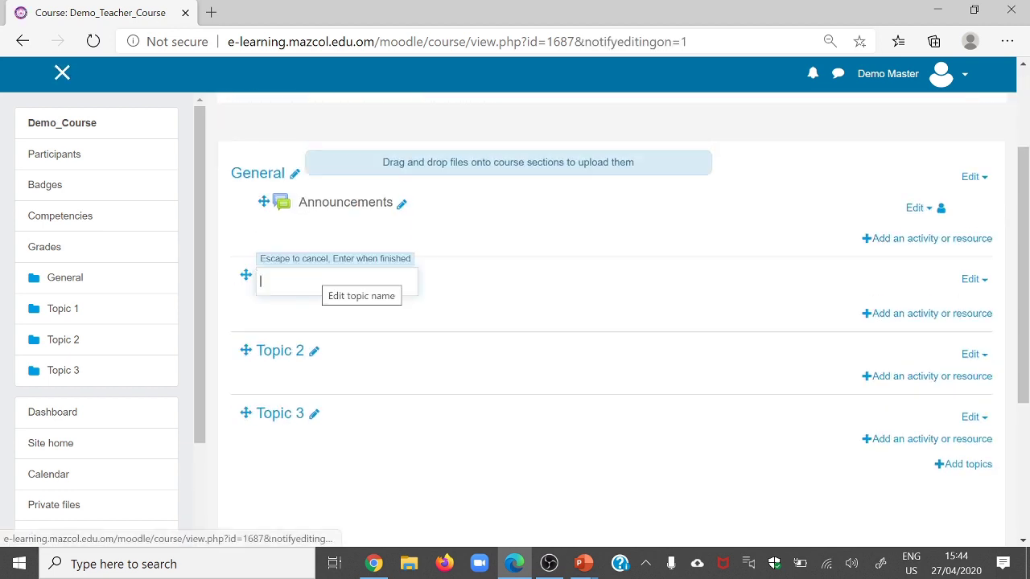
text(Virtual Class Room Link)
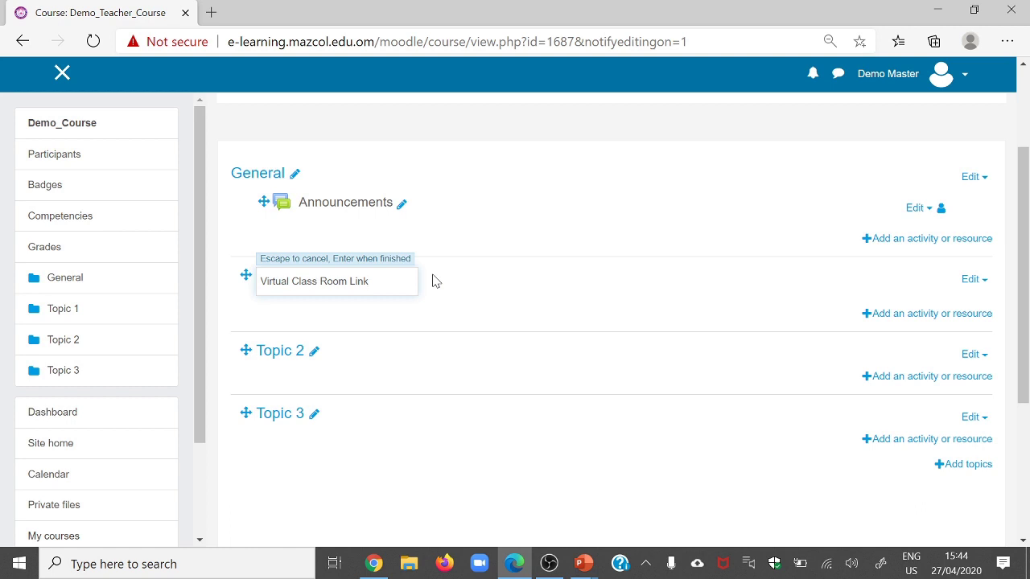
key(Return)
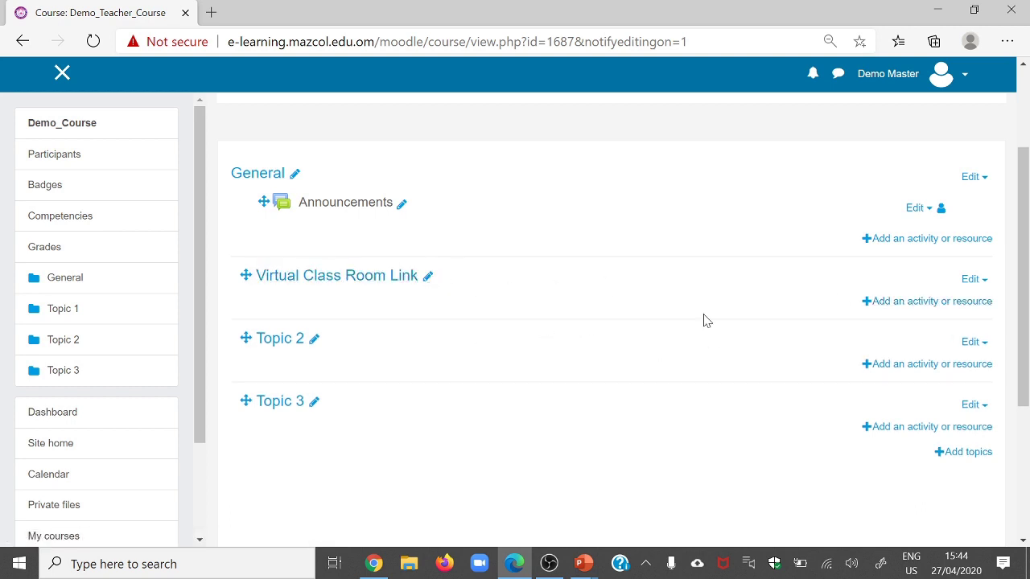
Add a URL resource to the Virtual Class Room Link section.
click(911, 303)
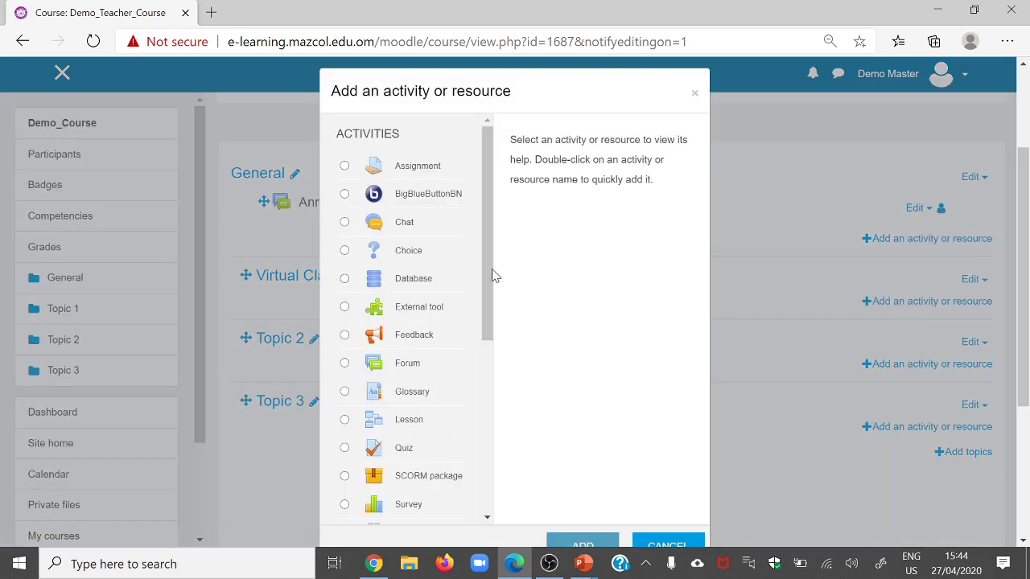
drag(485, 271, 492, 465)
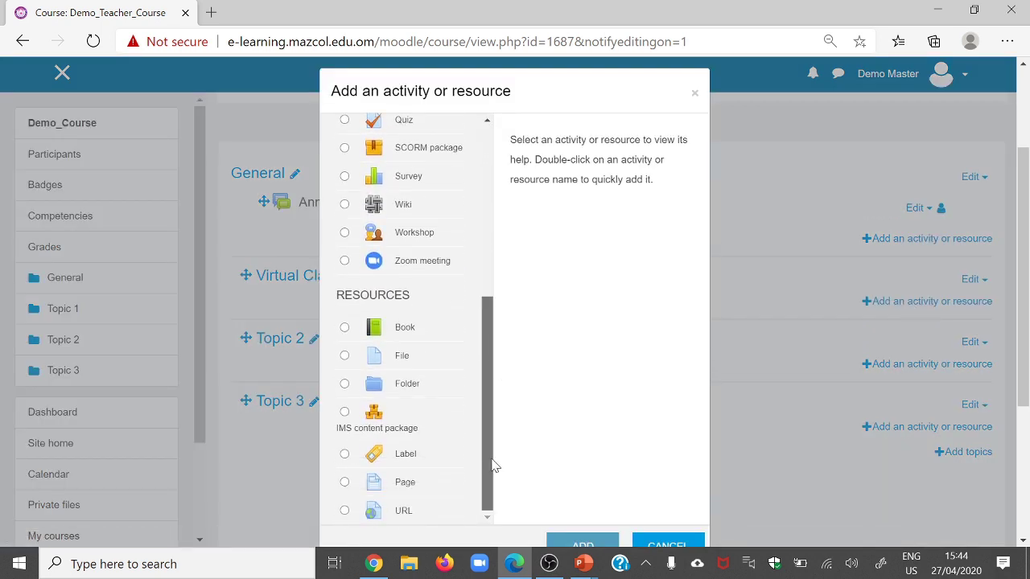
click(400, 515)
scroll(822, 375, down, 2)
click(589, 400)
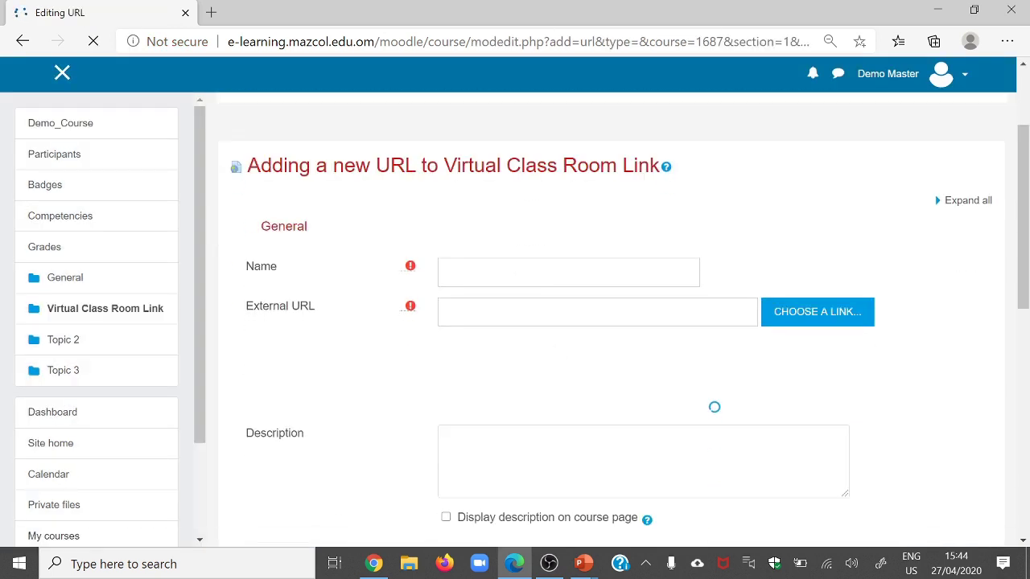
Name the URL resource "Virtual Class Link" and paste the copied Google Meet link as its external URL.
click(698, 274)
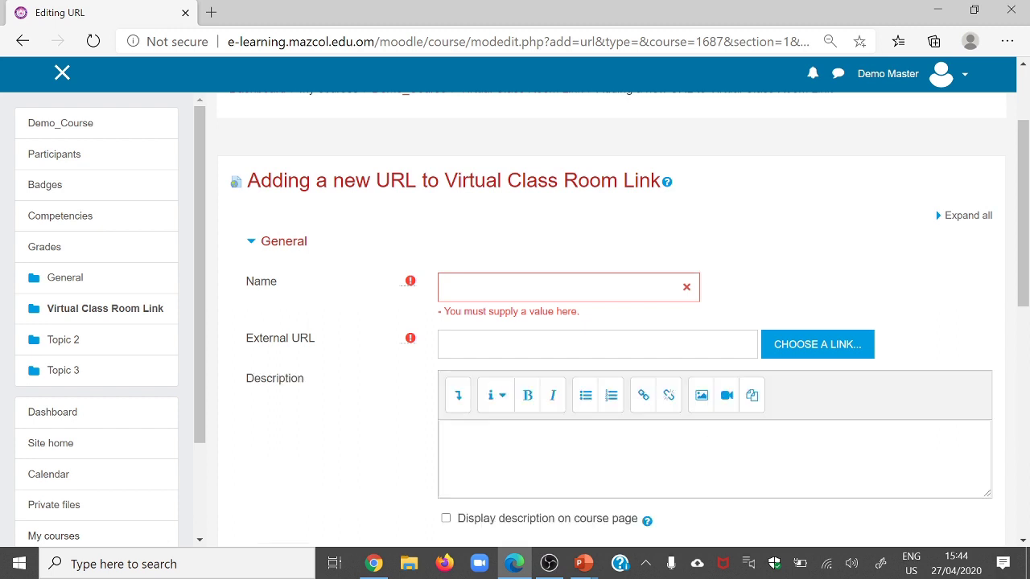
click(443, 287)
text(Virtual Class Link)
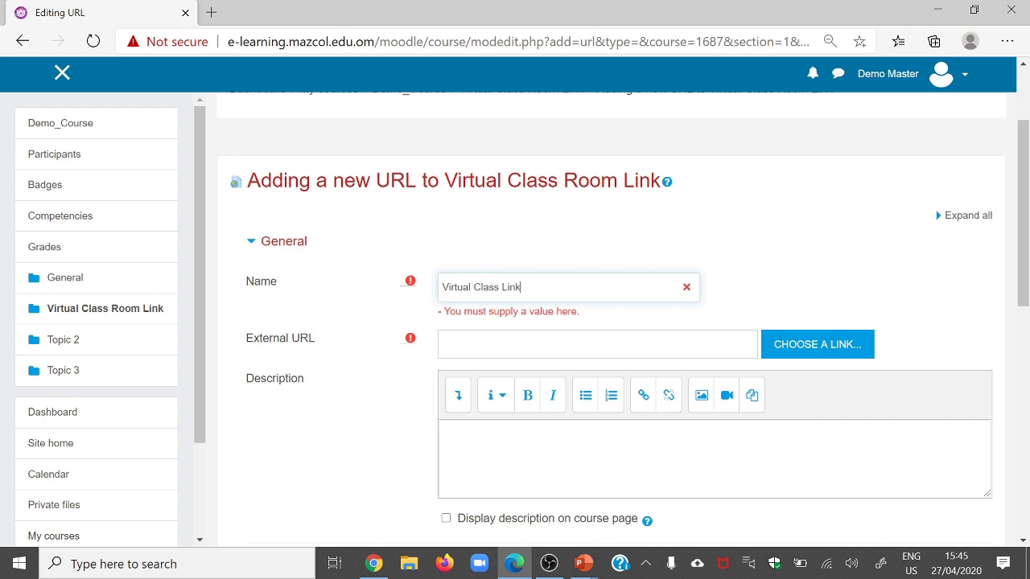
key(Tab)
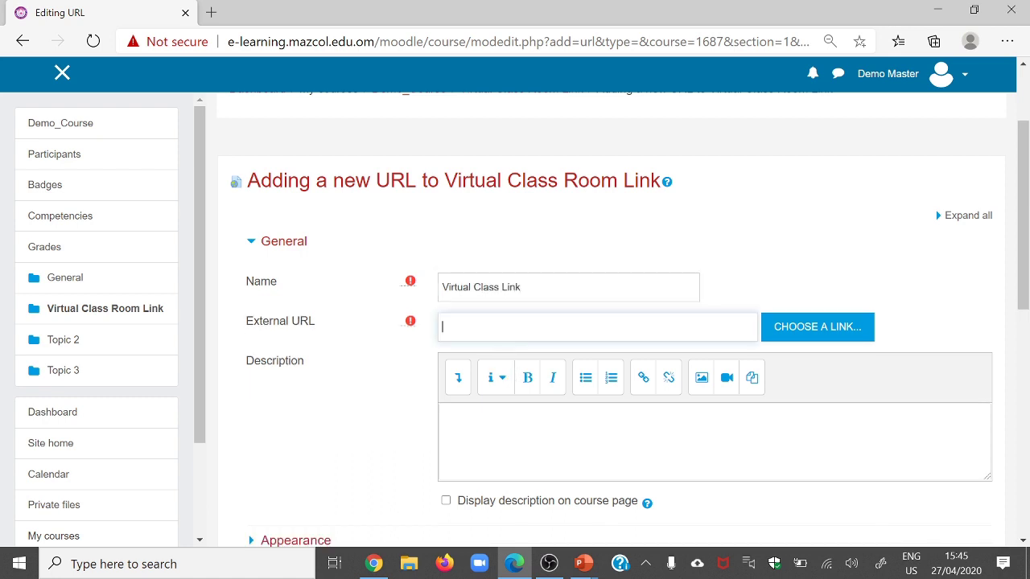
right_click(483, 330)
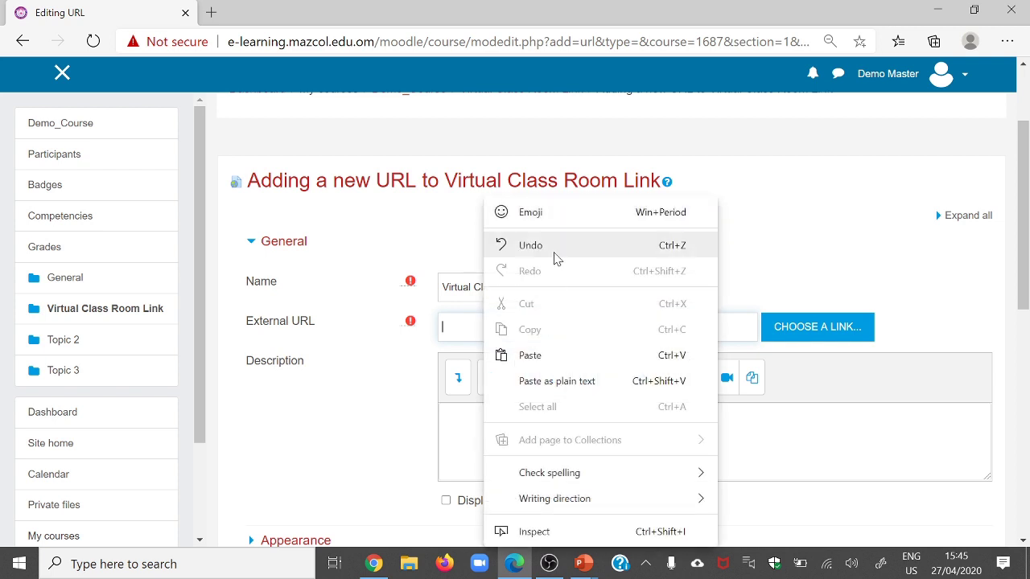
click(538, 359)
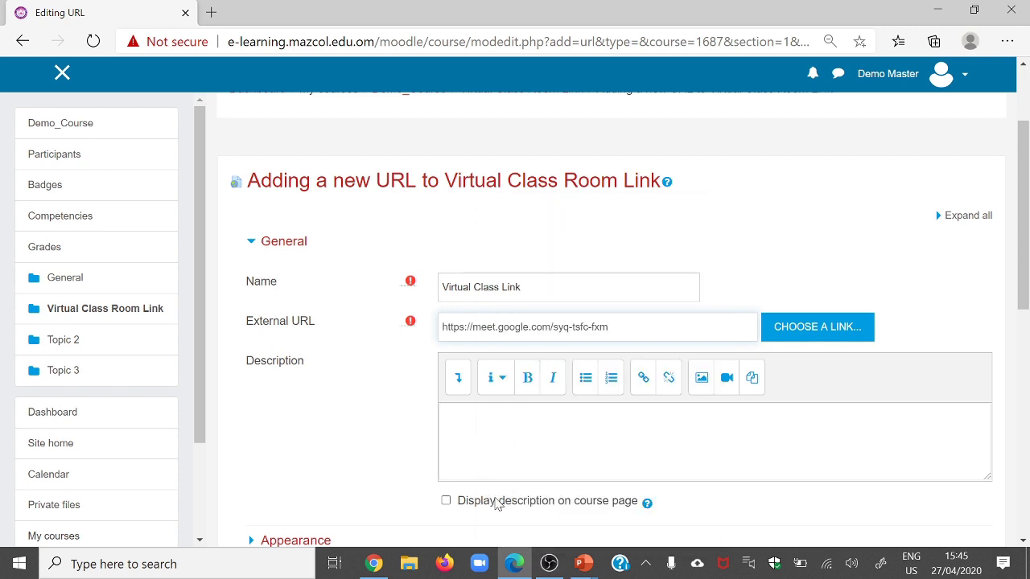
Check the Meet link in the 3:30pm CS401-Python Programming event in Google Calendar and return to the Moodle URL form.
click(373, 563)
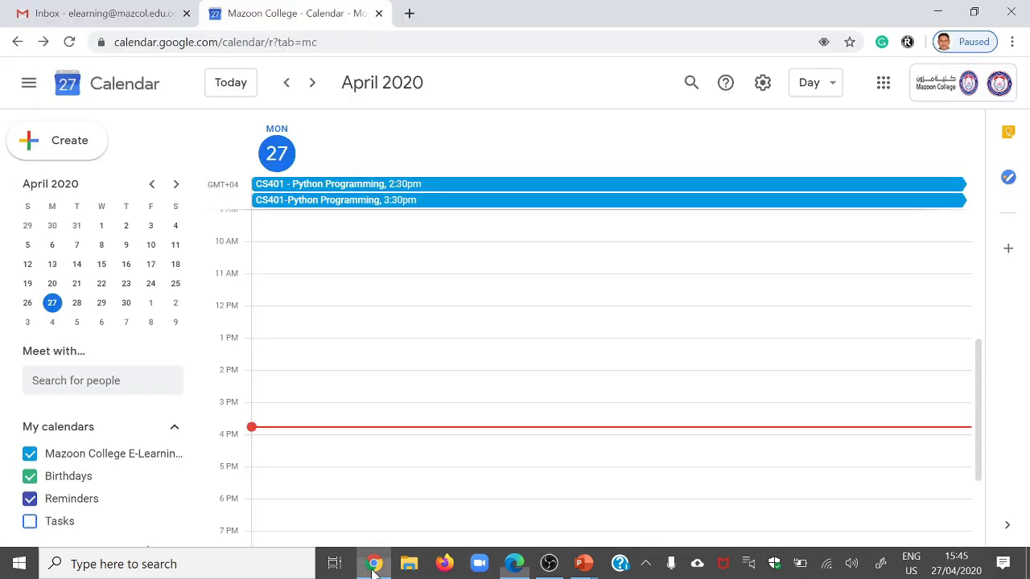
click(377, 201)
click(680, 168)
click(498, 567)
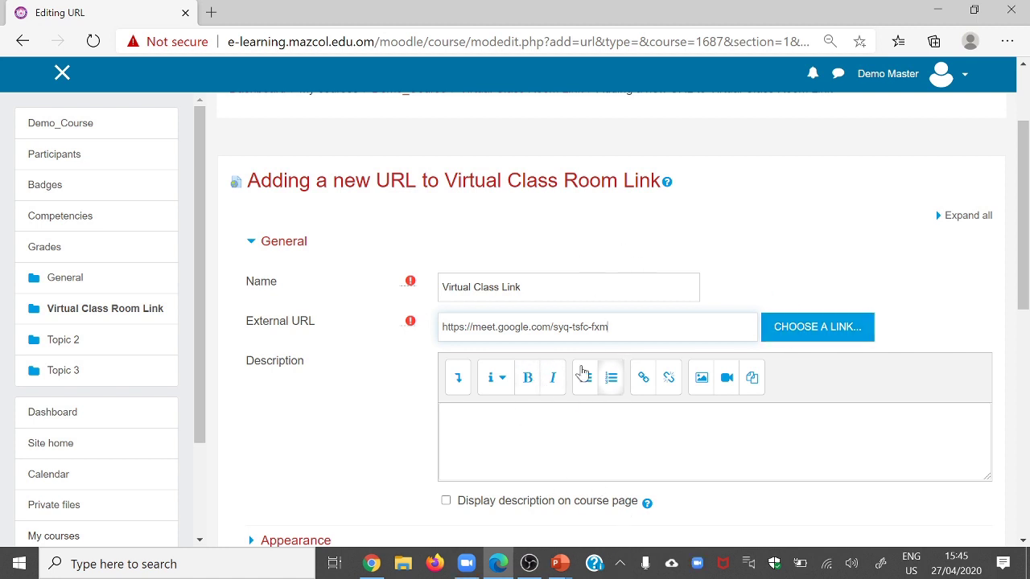
Set the URL resource's display appearance to Open, and save it, returning to the course.
scroll(582, 368, down, 4)
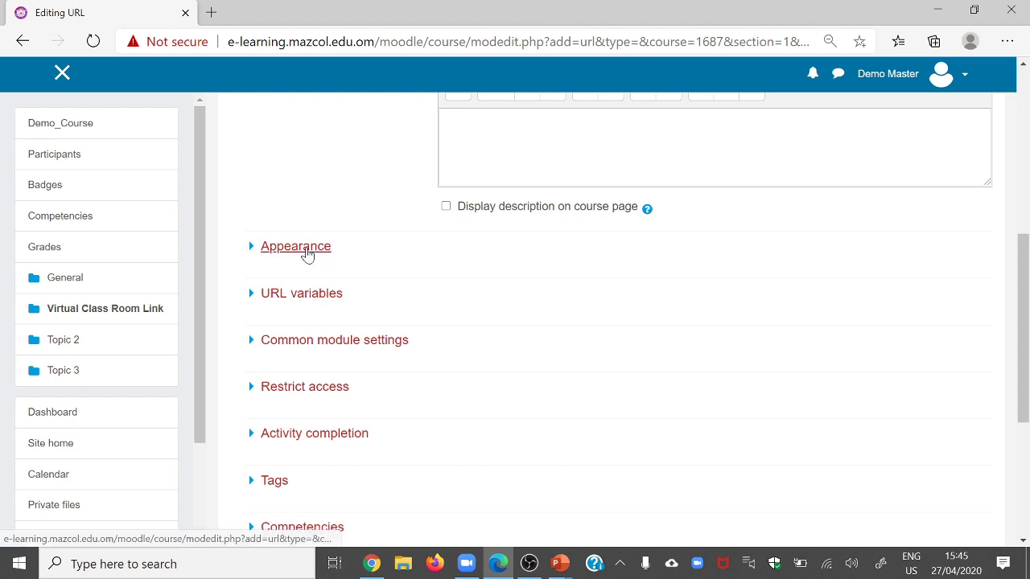
click(307, 252)
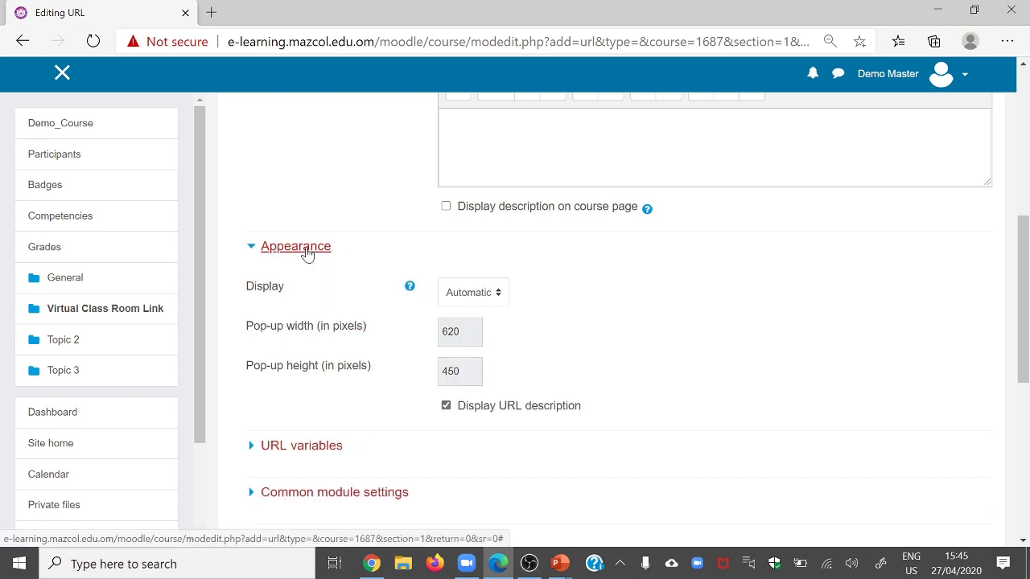
click(489, 294)
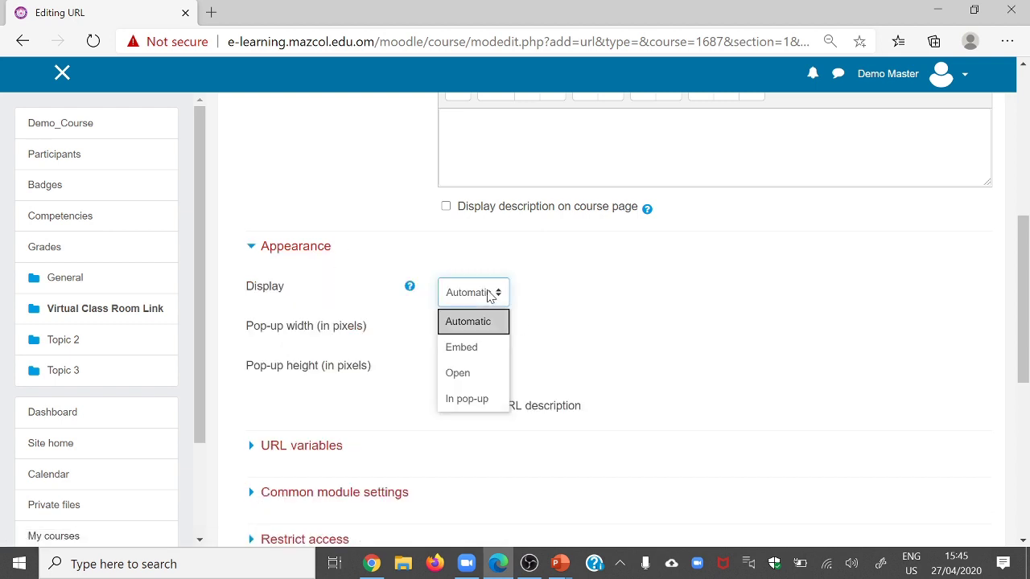
click(464, 378)
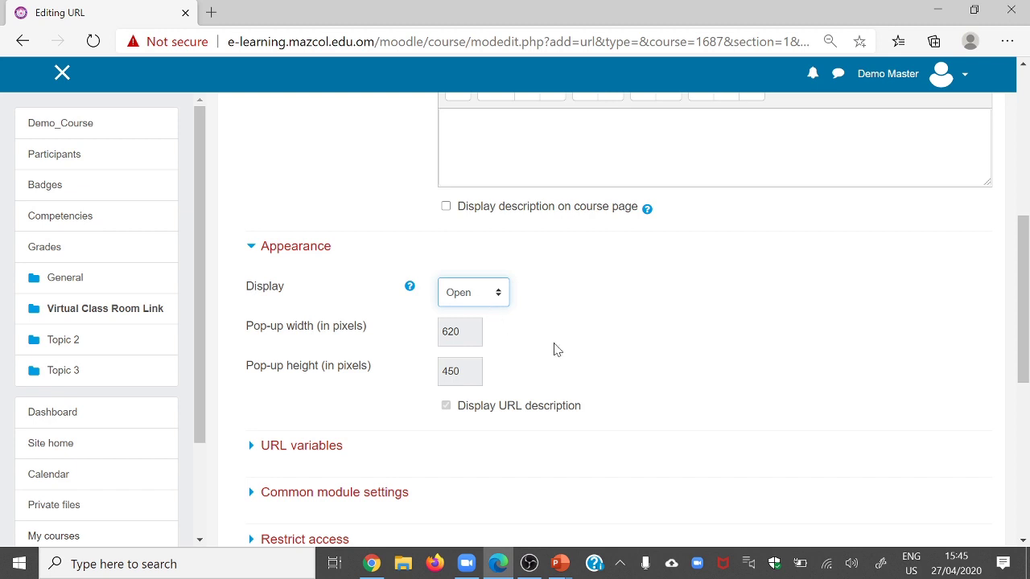
scroll(555, 349, down, 3)
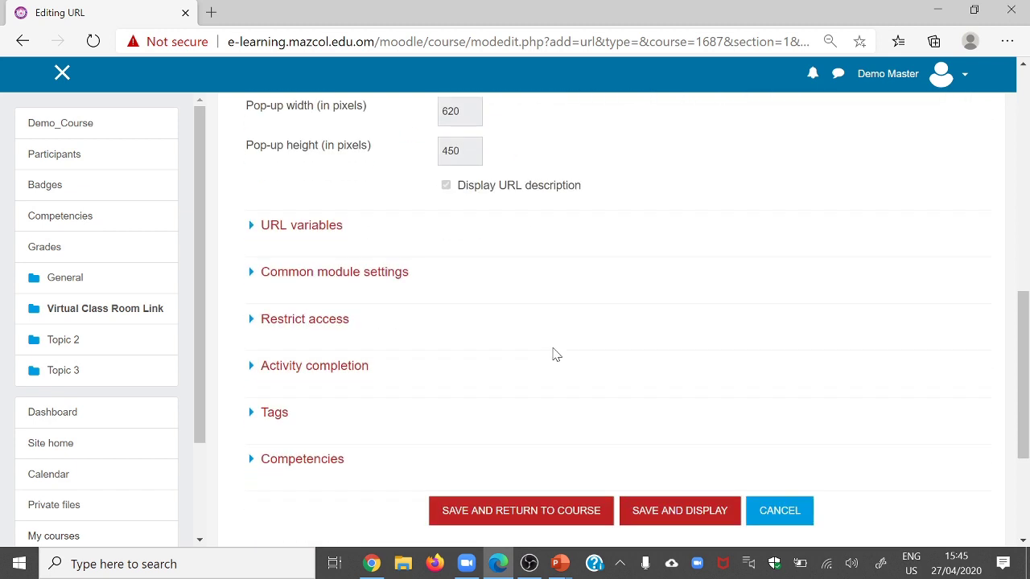
click(501, 509)
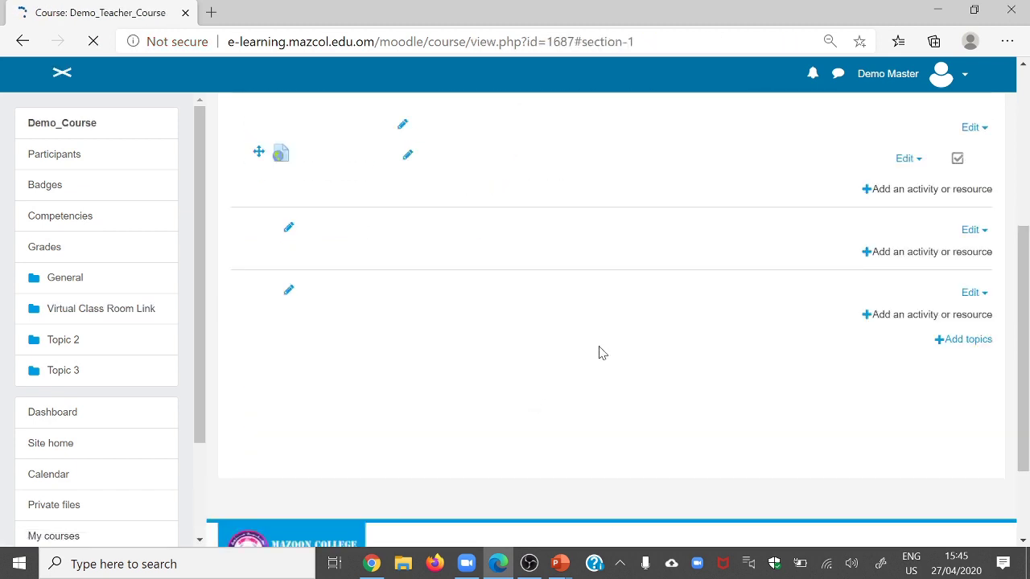
scroll(480, 265, up, 1)
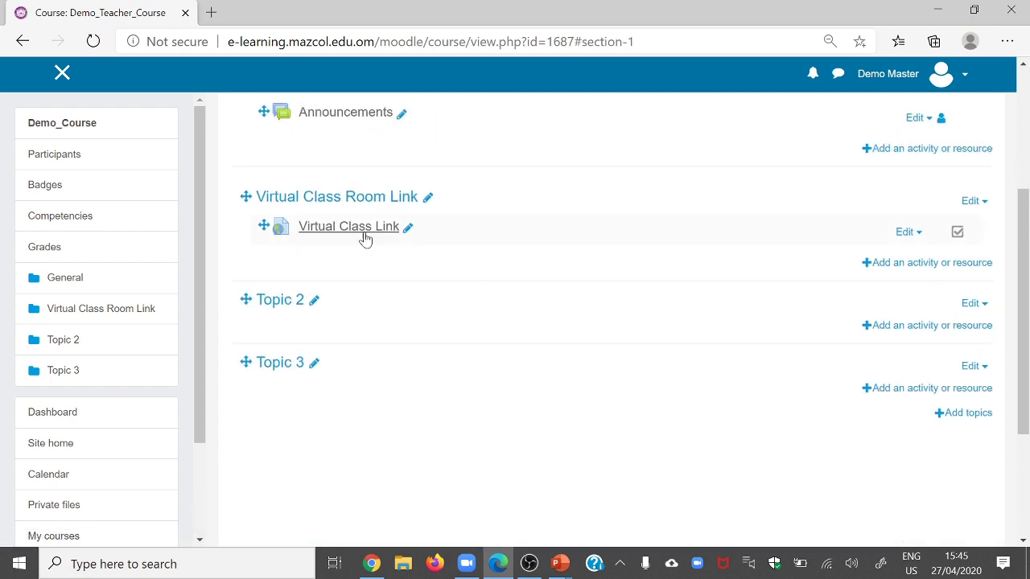
scroll(391, 230, up, 2)
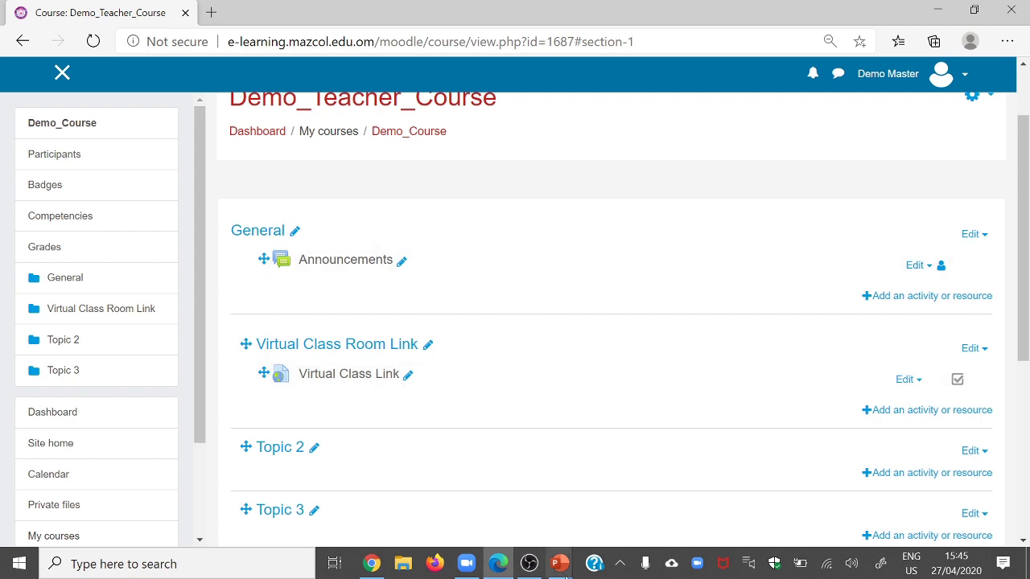
mouse_move(560, 563)
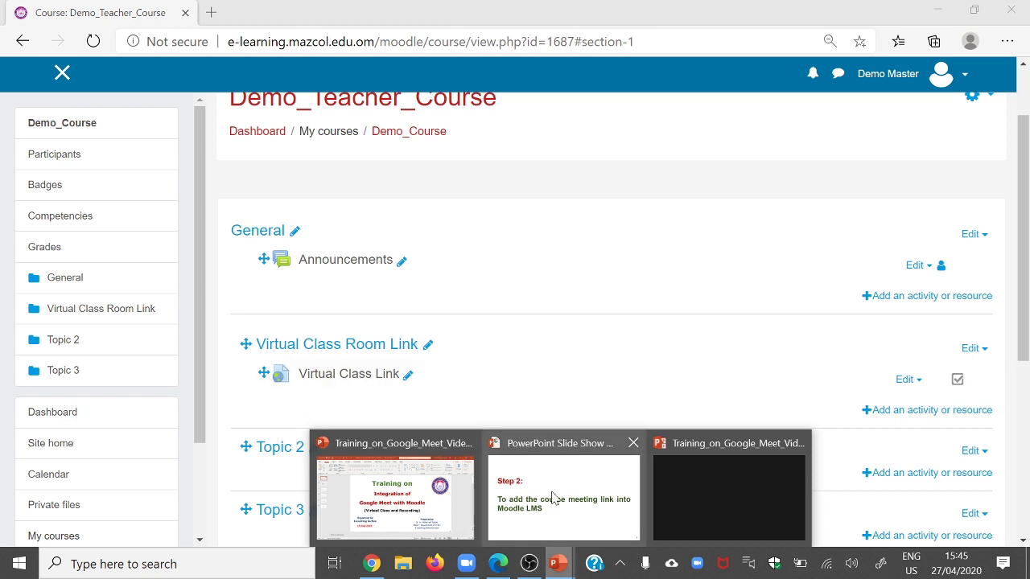
mouse_move(447, 454)
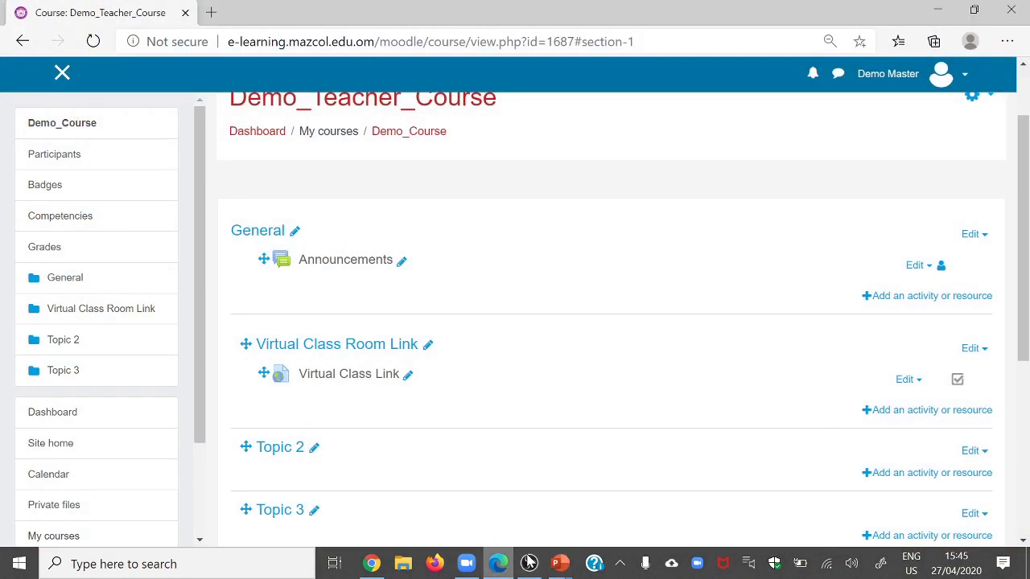
Switch to Chrome, close the Google Calendar page, and join the 3:30 PM CS401-Python Programming meeting in Google Meet.
click(373, 568)
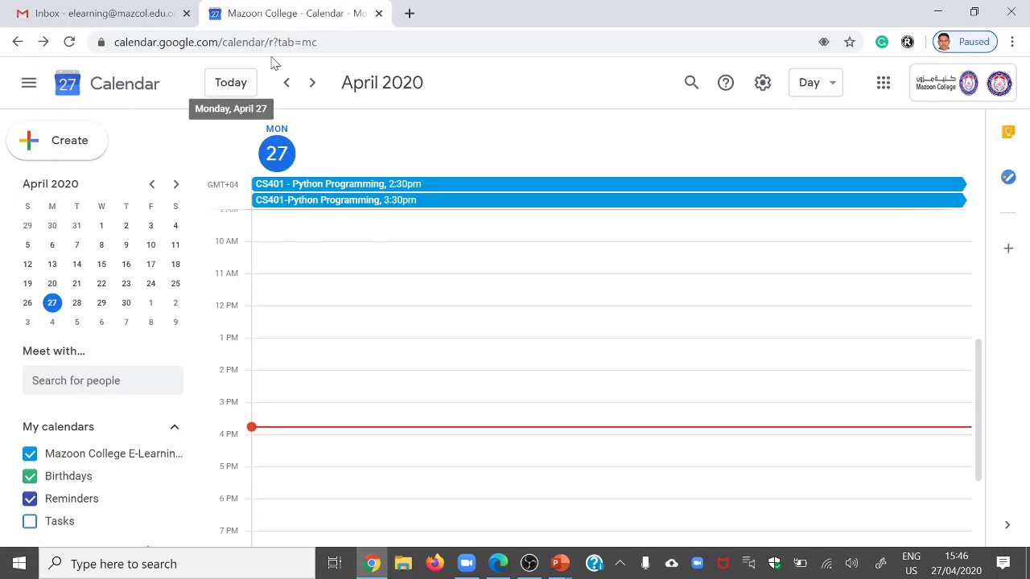
click(379, 14)
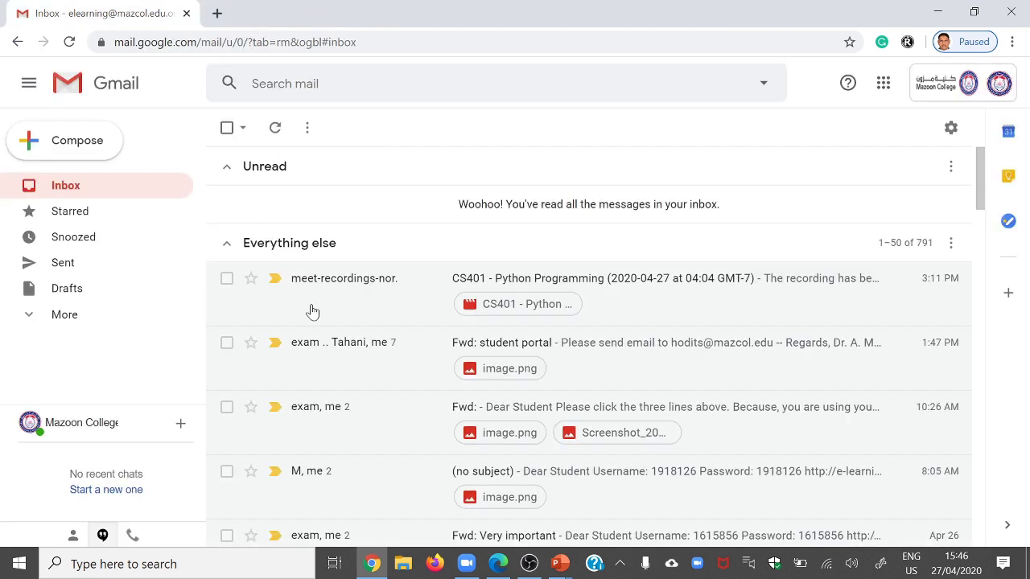
click(882, 85)
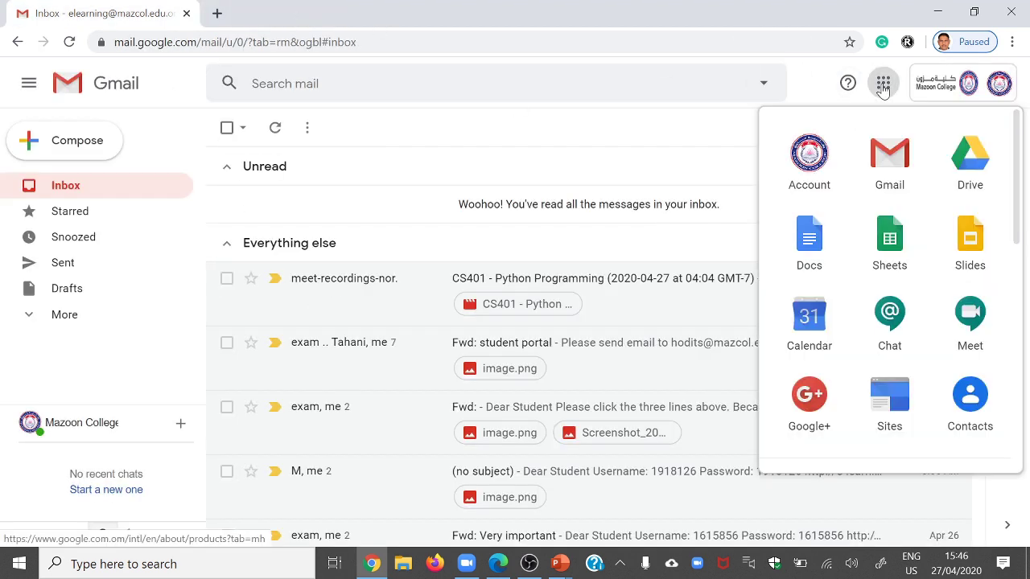
click(976, 321)
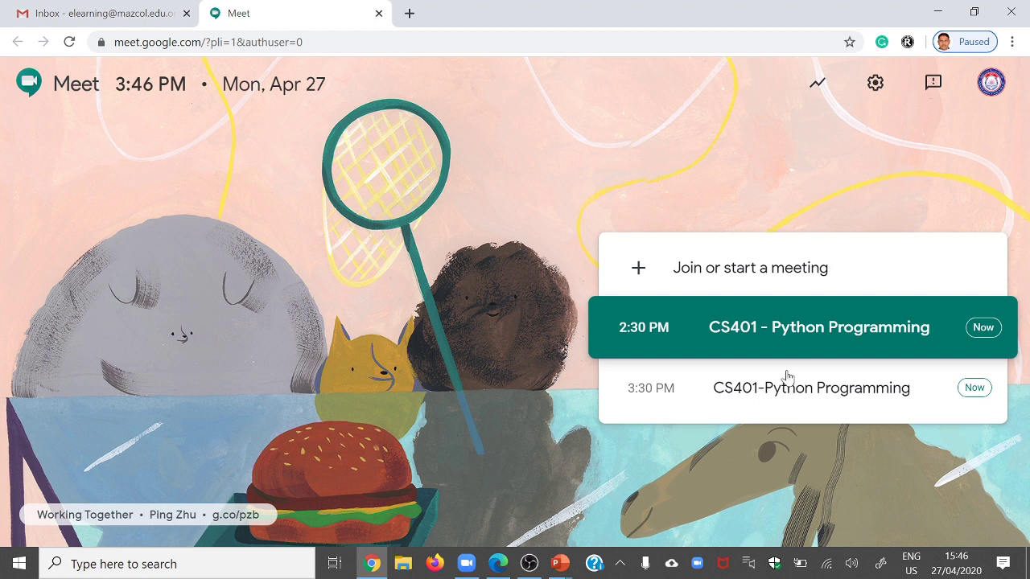
click(727, 398)
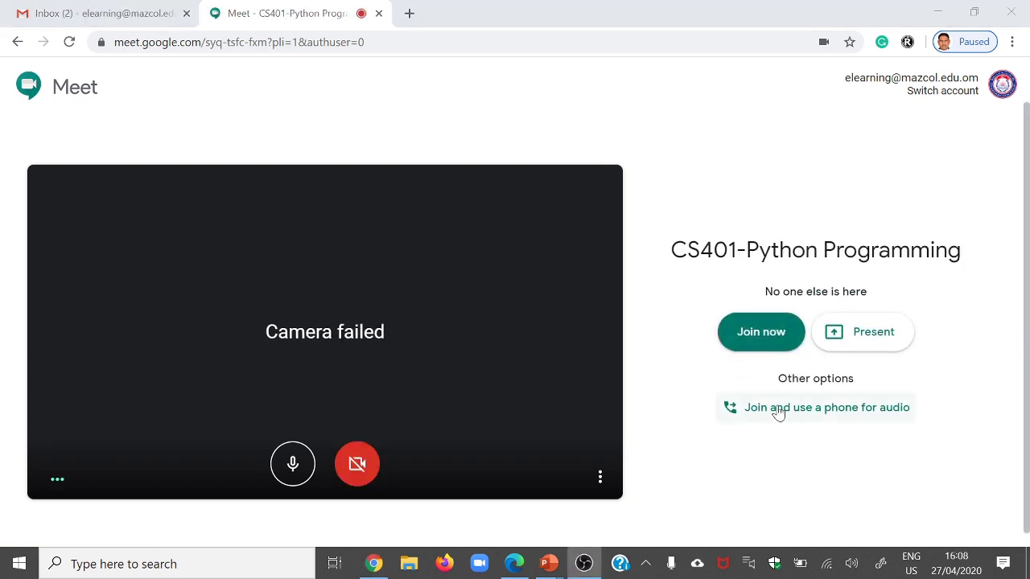
click(754, 333)
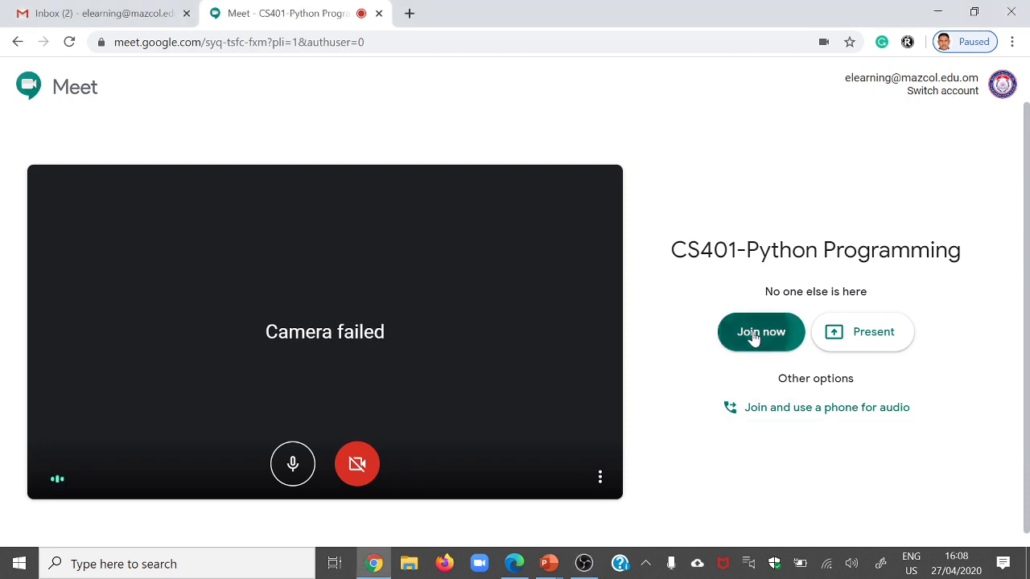
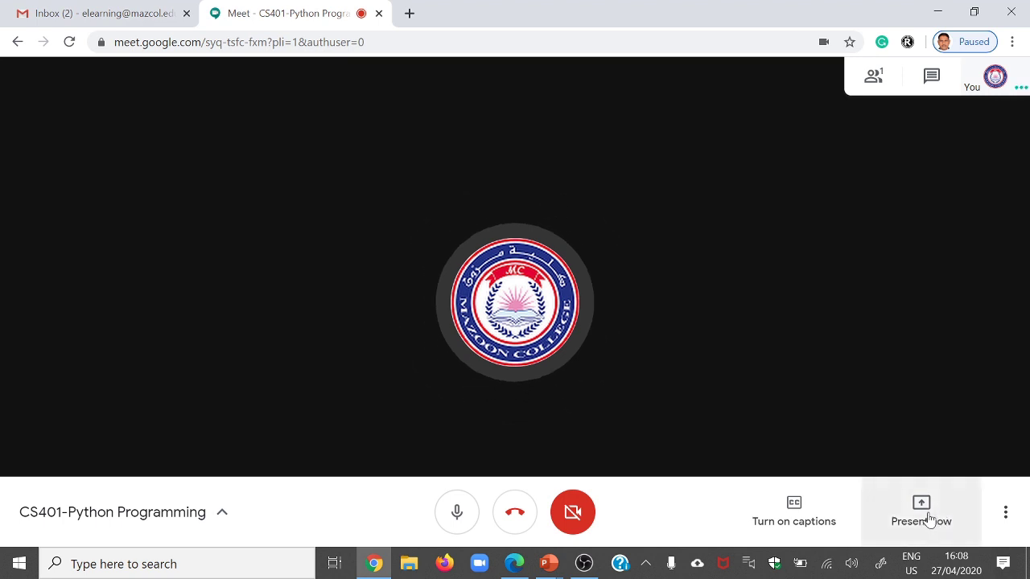
Start recording the CS401-Python Programming meeting and accept the consent notice.
click(929, 519)
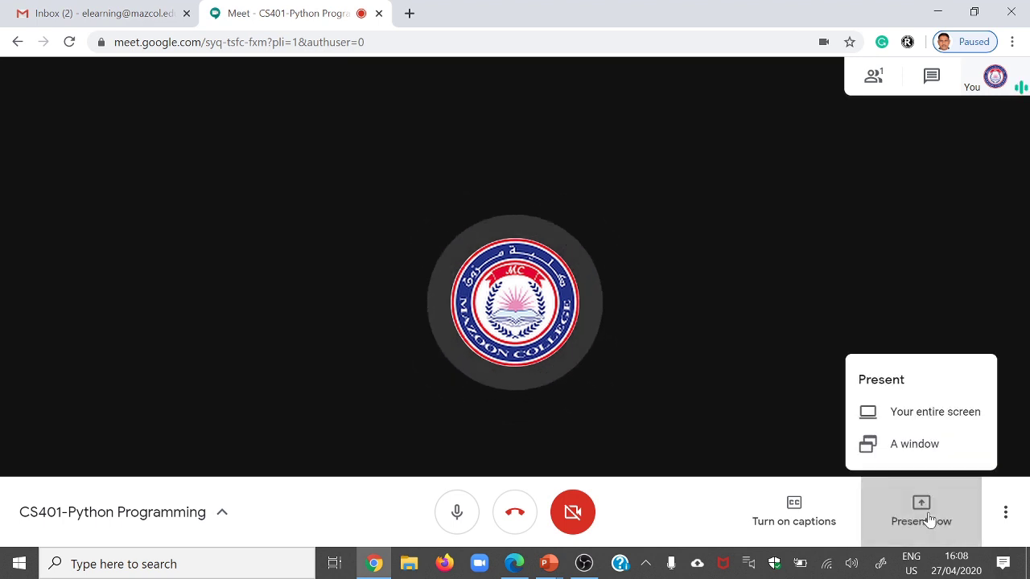
click(1005, 513)
click(1005, 515)
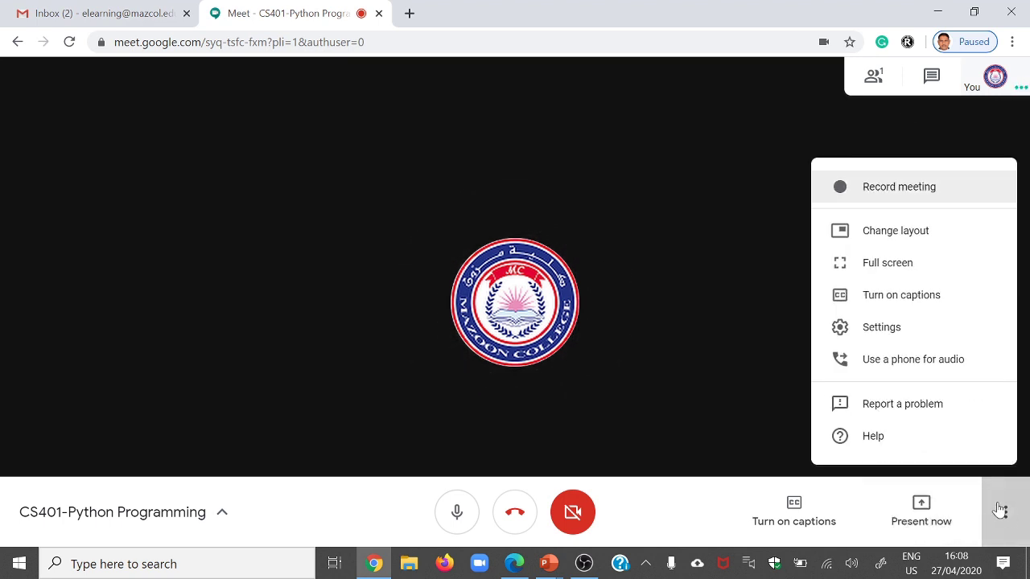
click(897, 188)
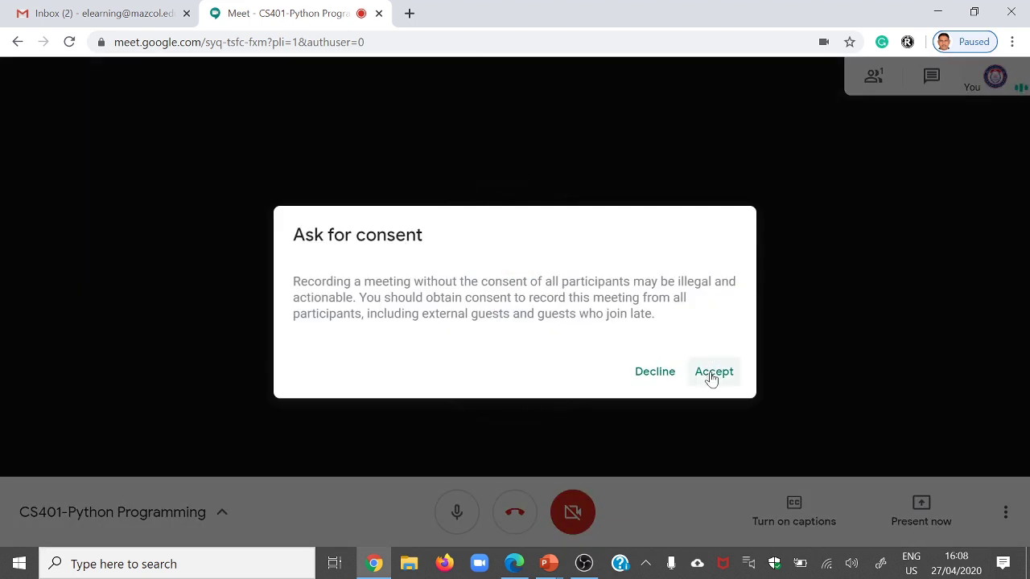
click(712, 375)
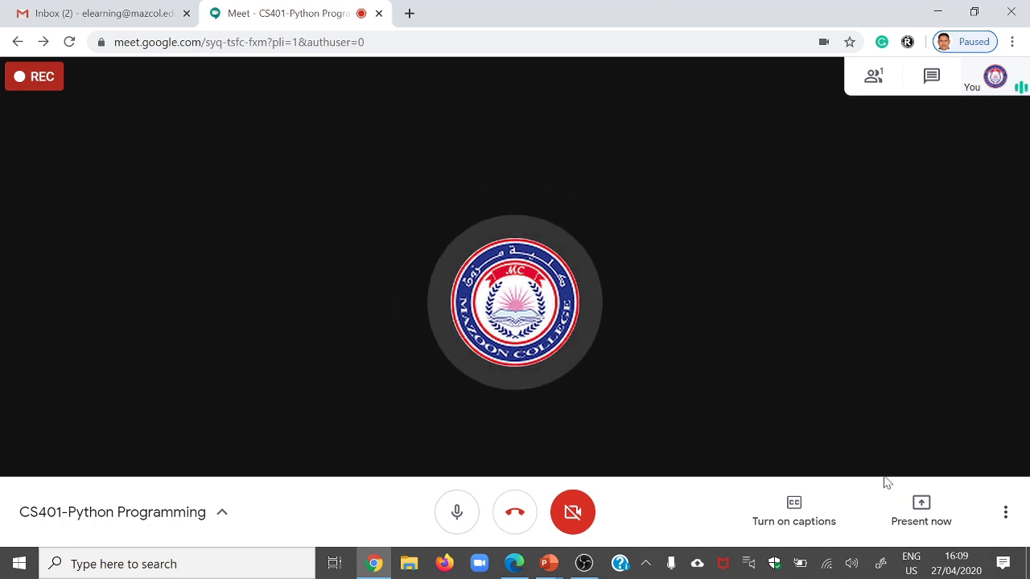
Present the entire screen to the meeting, sharing Screen 1.
click(919, 508)
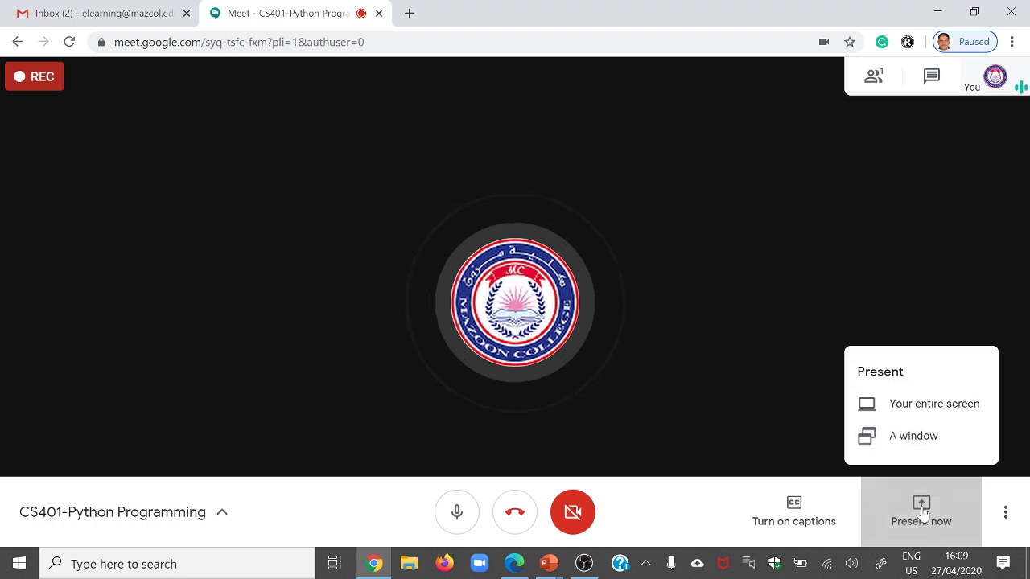
click(898, 408)
click(392, 194)
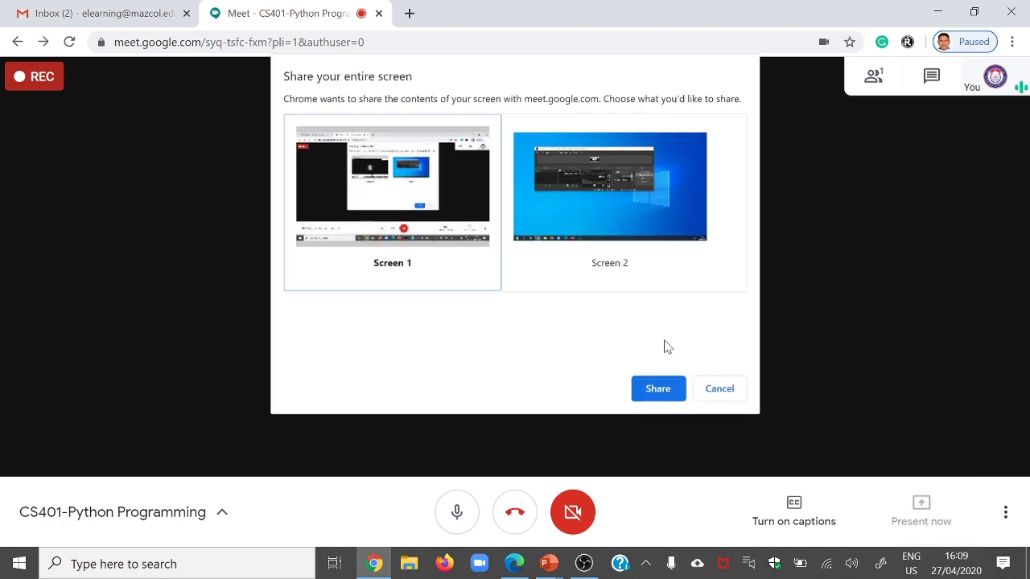
click(658, 389)
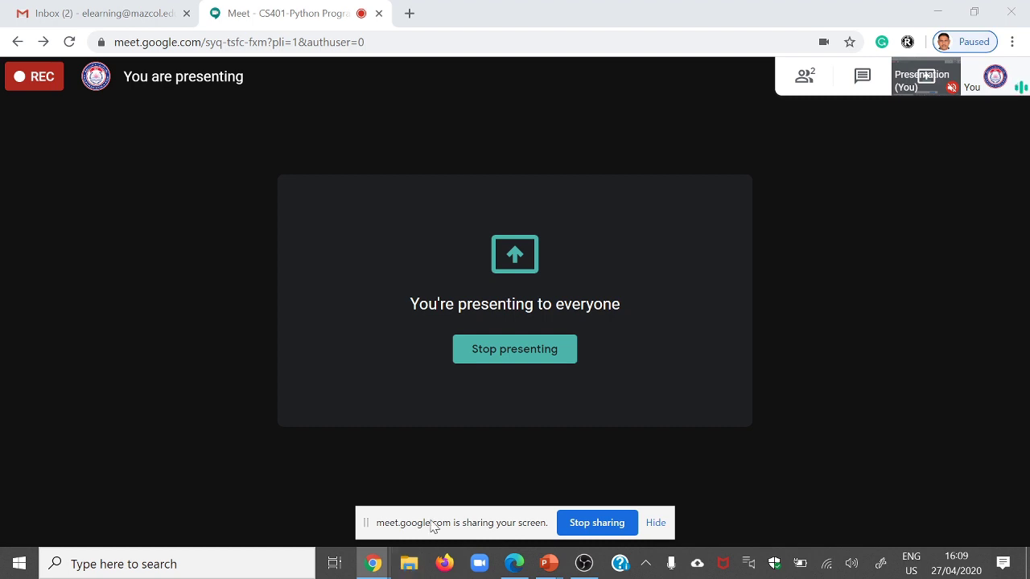
Open the recent Creation_of_Assignment_Activity presentation from File Explorer and advance through its first slides for the class.
click(409, 563)
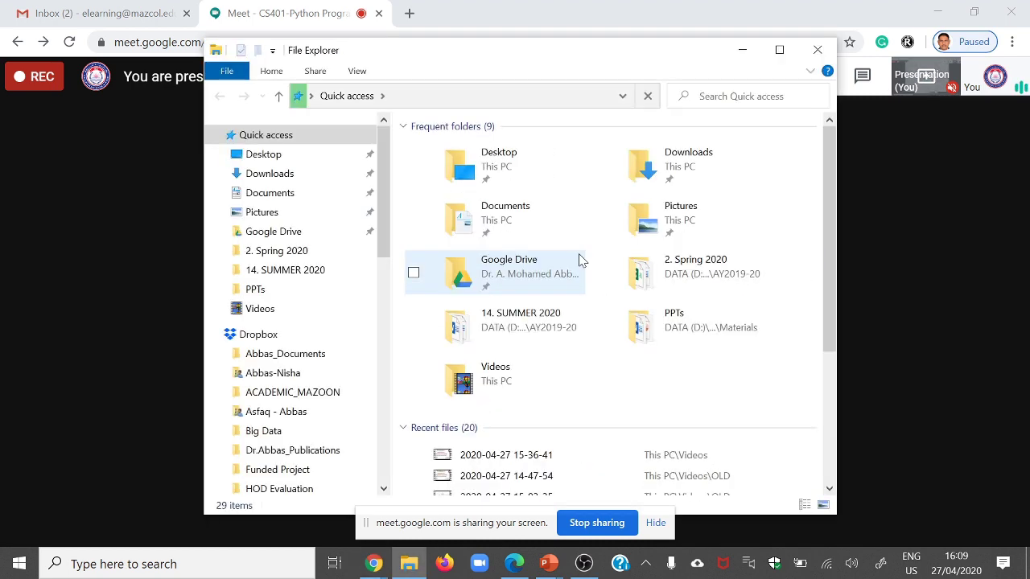
scroll(567, 362, down, 3)
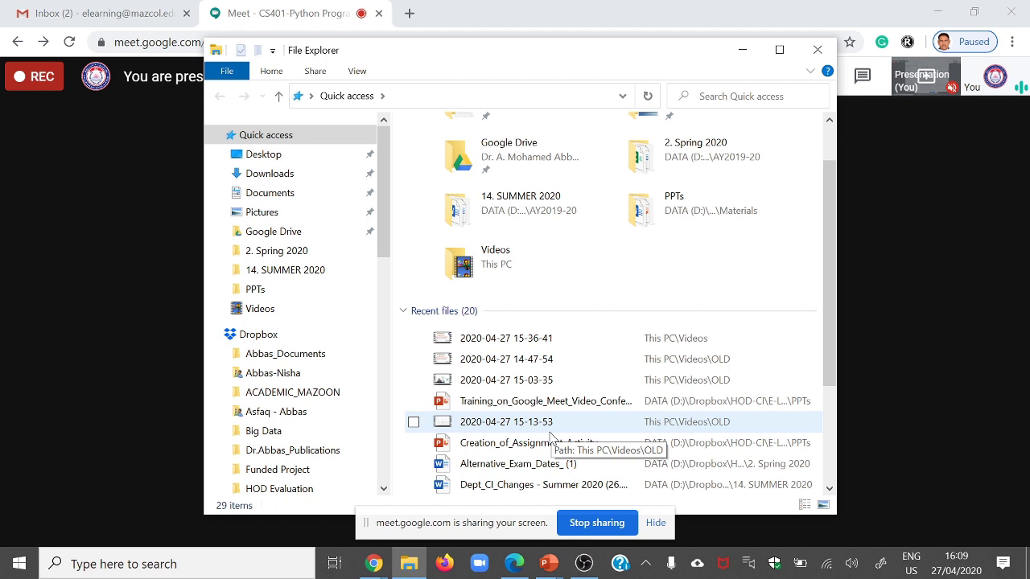
double_click(552, 440)
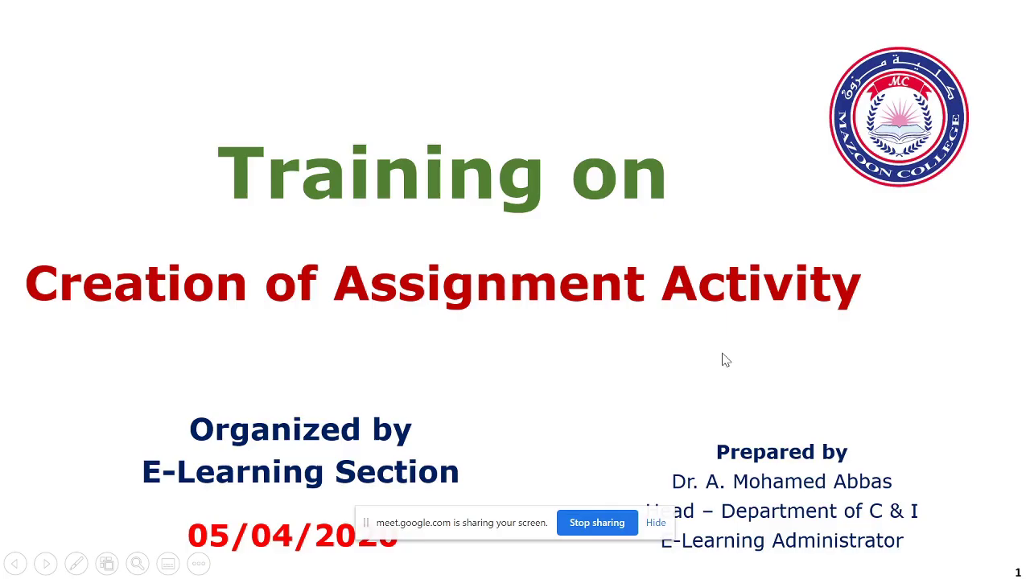
key(Right)
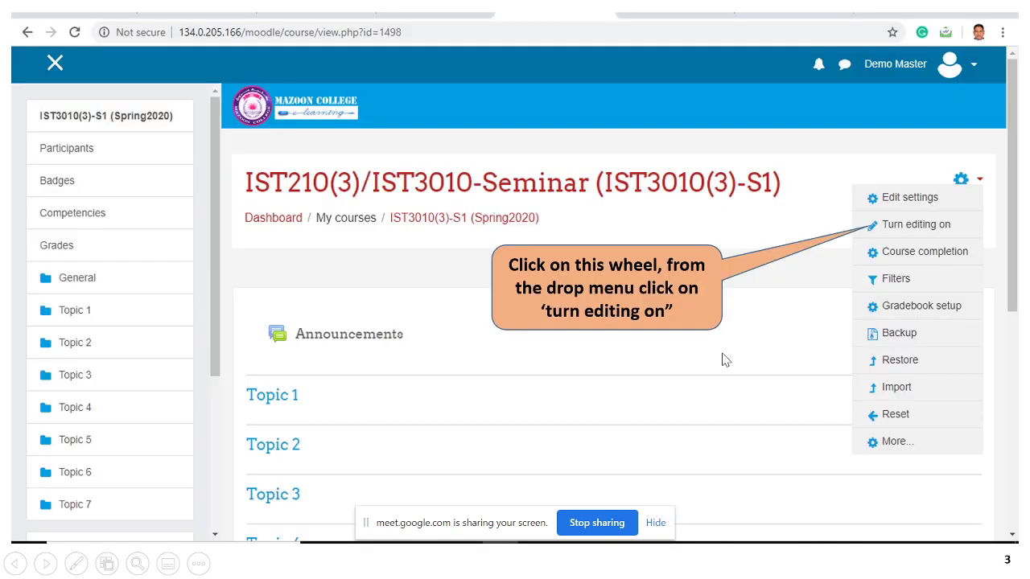
key(Right)
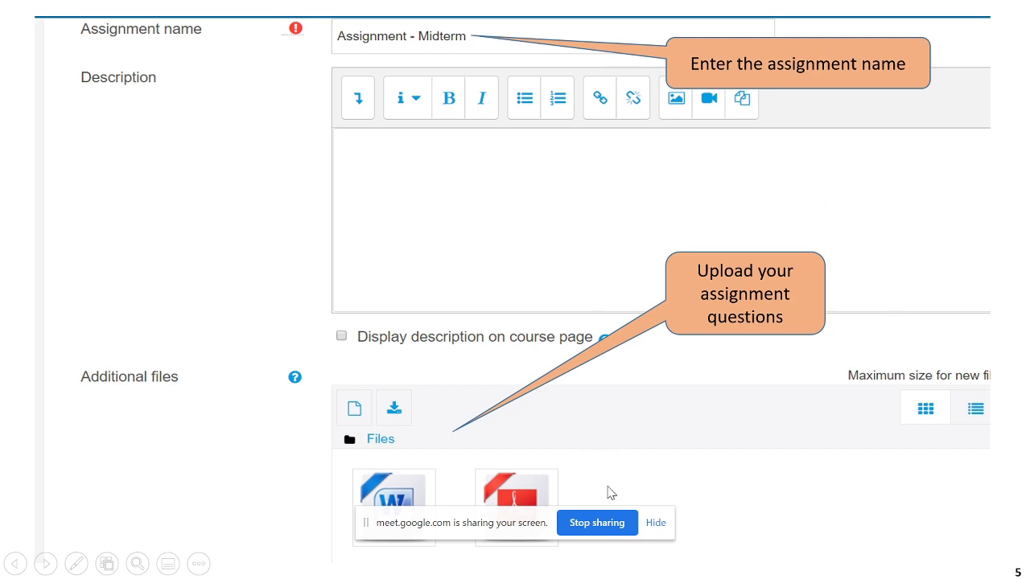
Stop sharing the screen, return to the Meet call, and stop the meeting recording.
click(586, 527)
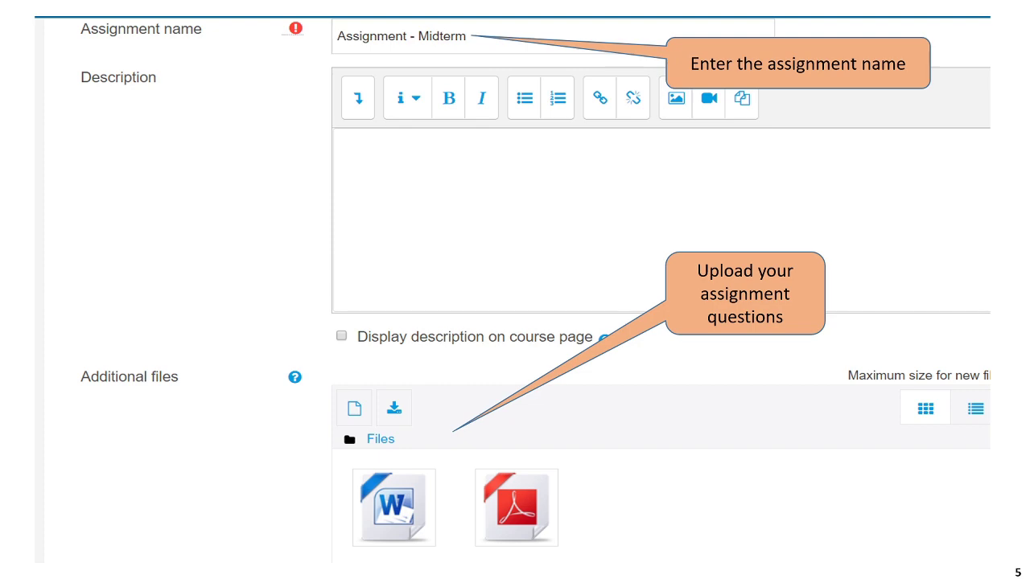
key(alt+Tab)
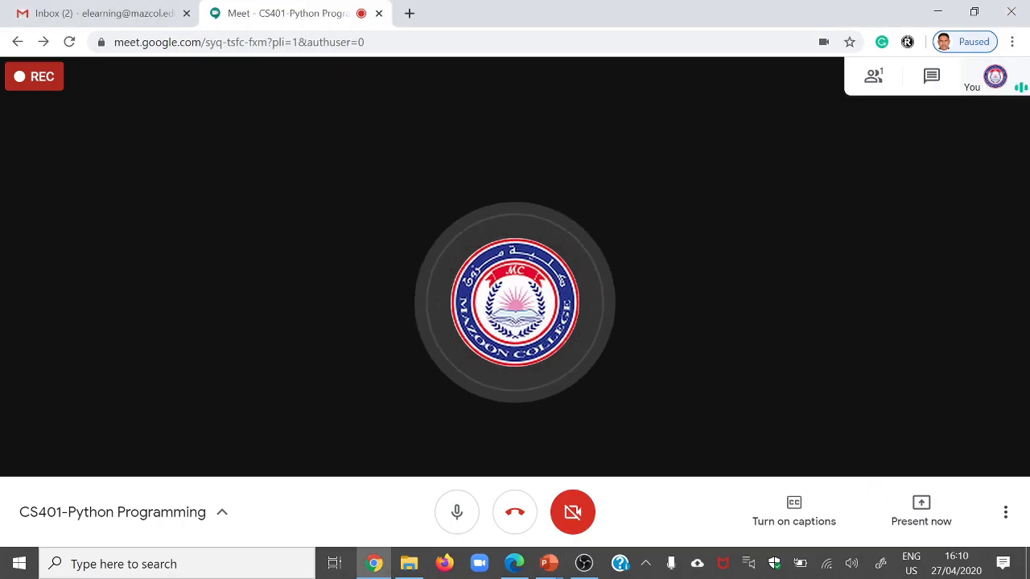
click(1006, 512)
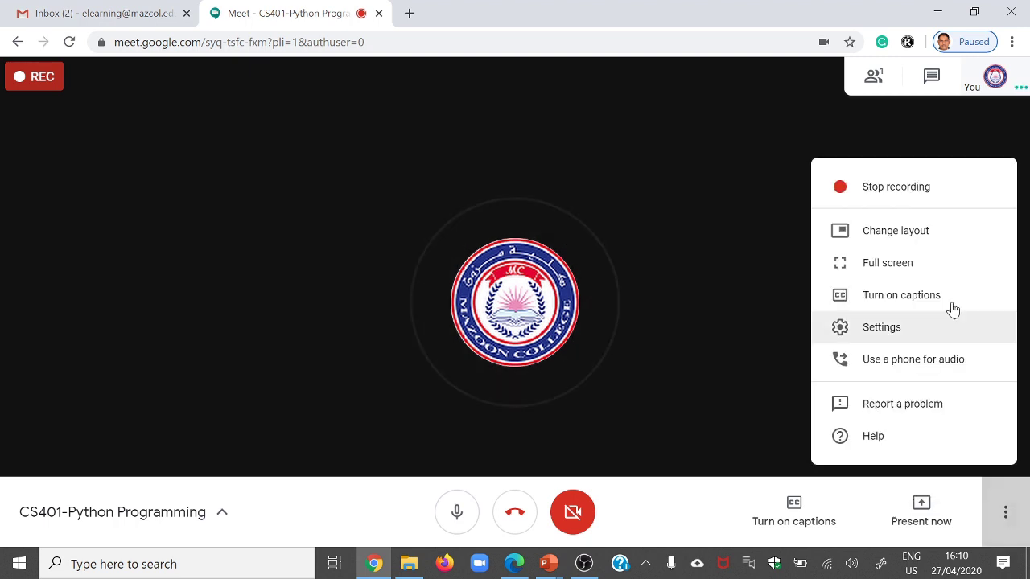
click(906, 196)
click(595, 388)
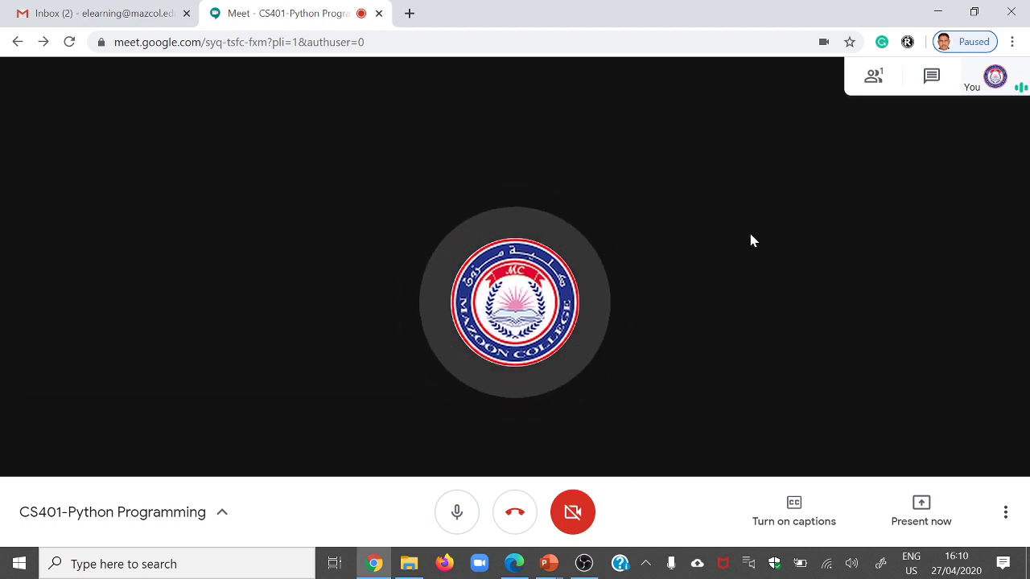
Leave the meeting and rate the audio and video quality as very good.
click(514, 518)
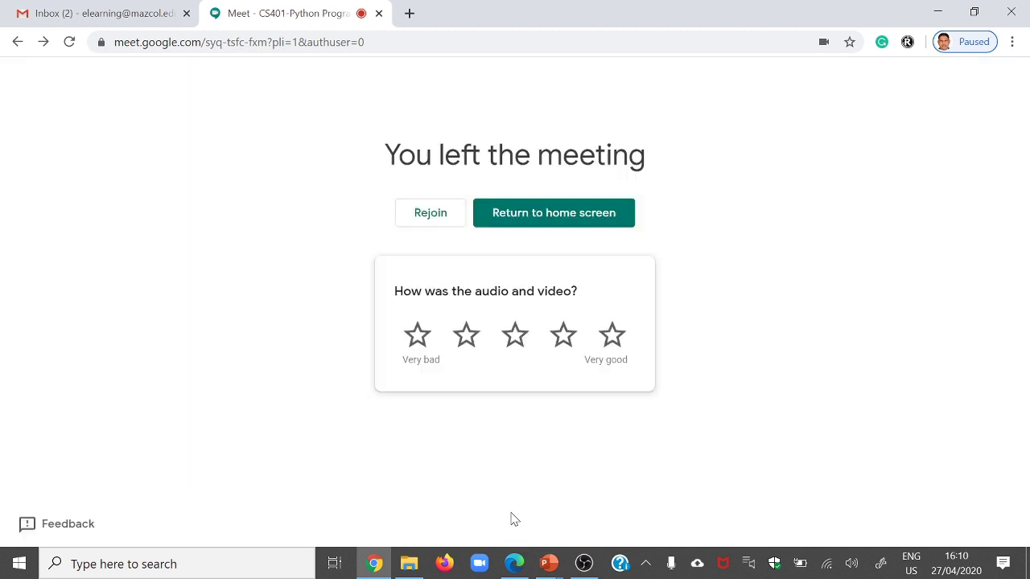
click(610, 338)
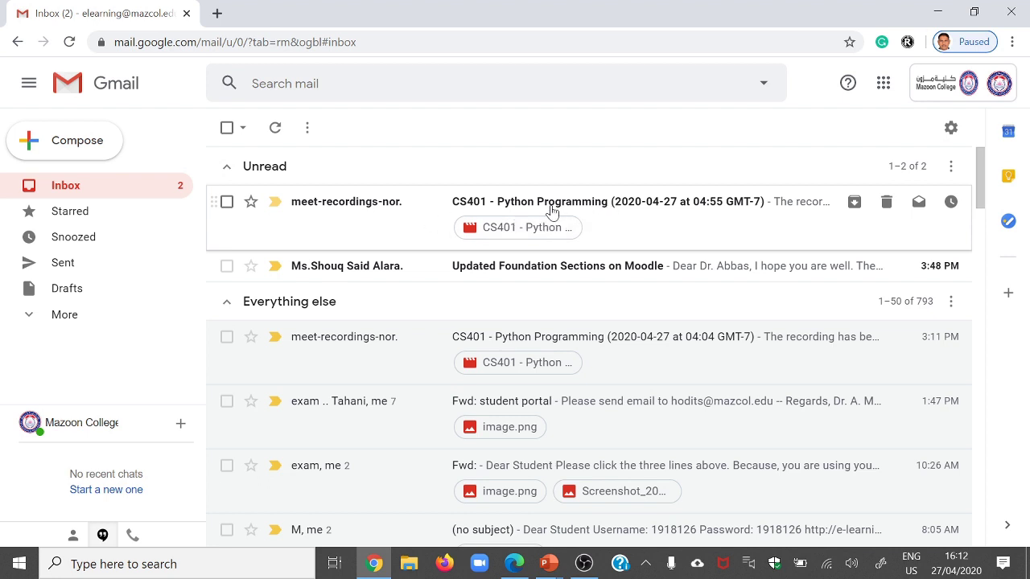
Open the unread CS401 - Python Programming (2020-04-27 at 04:55 GMT-7) recording email in Gmail and examine its attached recording.
click(510, 209)
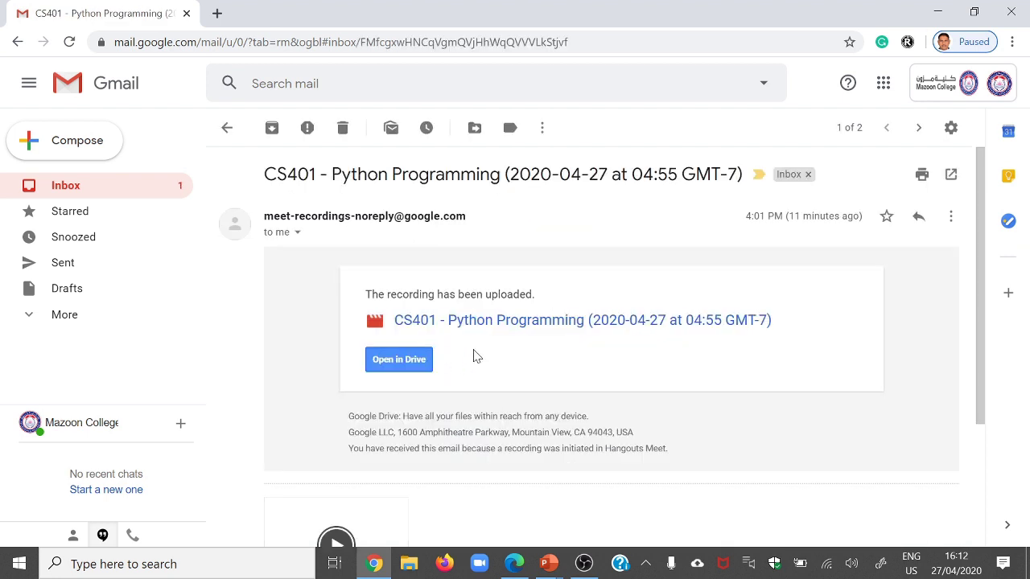
scroll(474, 354, down, 2)
mouse_move(378, 379)
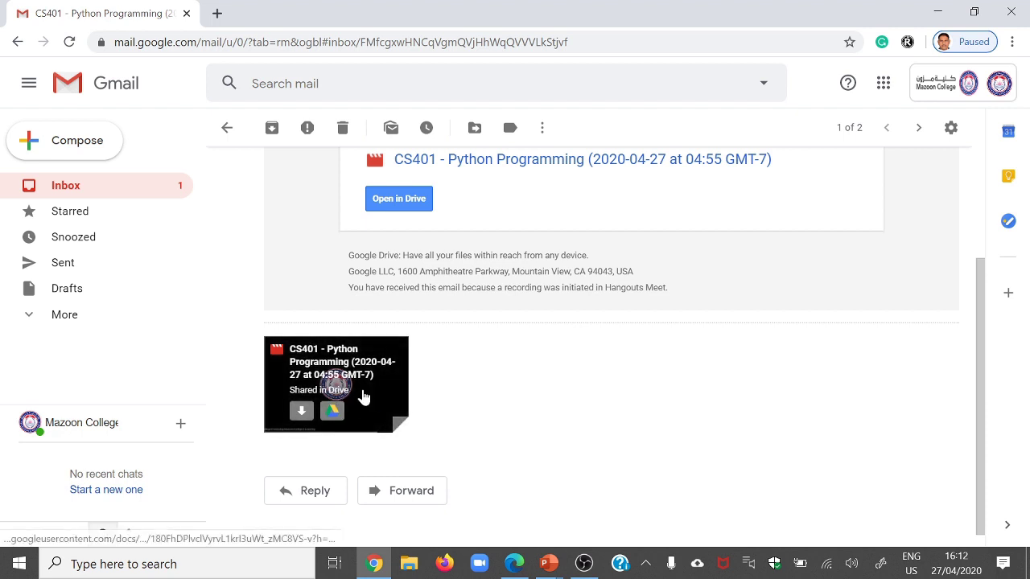
scroll(664, 232, up, 2)
Open Google Drive and go into the Meet Recordings folder in My Drive.
click(884, 83)
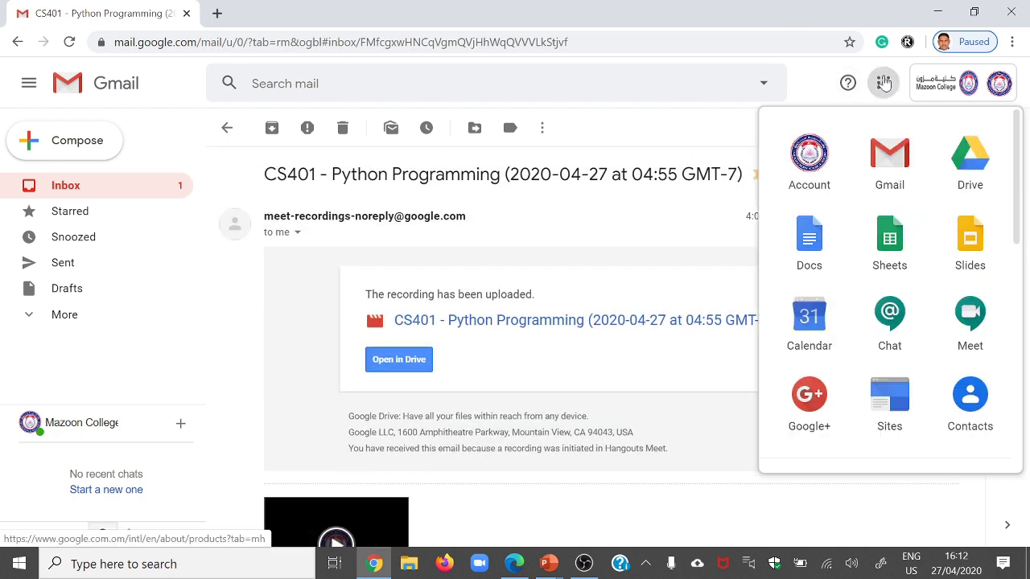
click(970, 161)
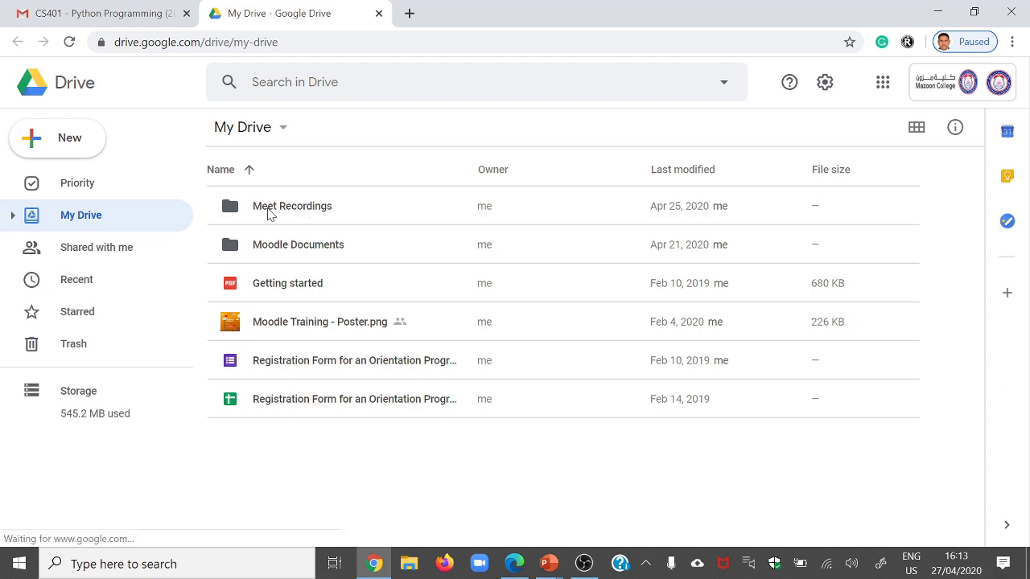
double_click(314, 212)
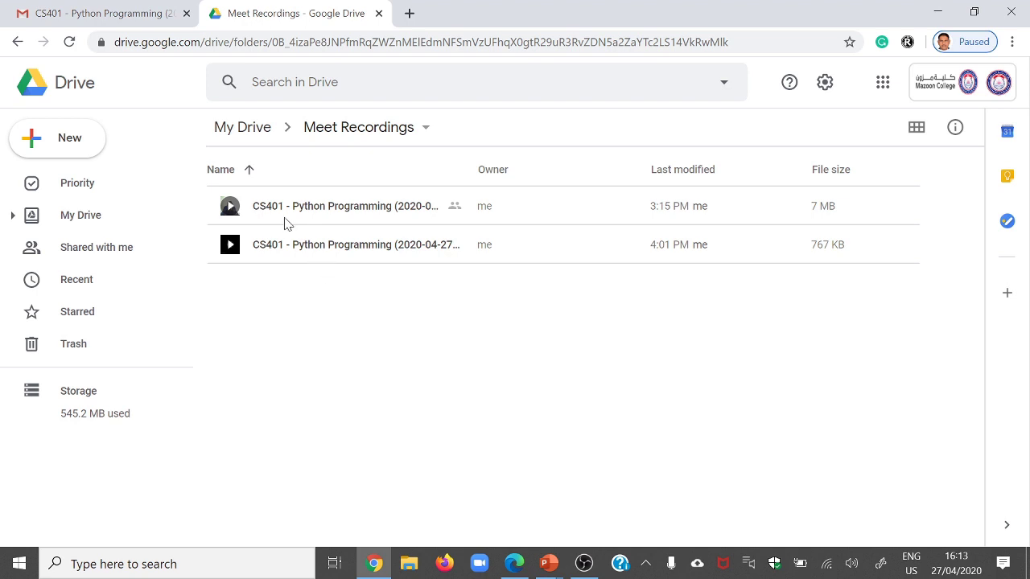
Switch back to the running PowerPoint slide show and advance to the Step 3 slide on linking recorded virtual classes.
click(548, 563)
click(579, 510)
click(544, 368)
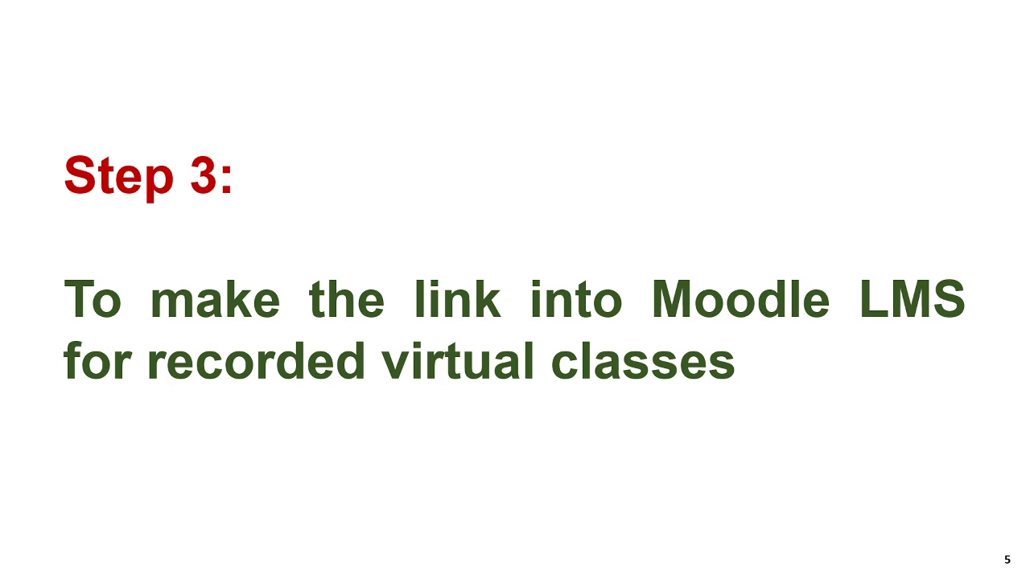
Switch back to Google Drive and open the advanced link-sharing options of the first, 7 MB CS401 - Python Programming recording.
key(alt+Tab)
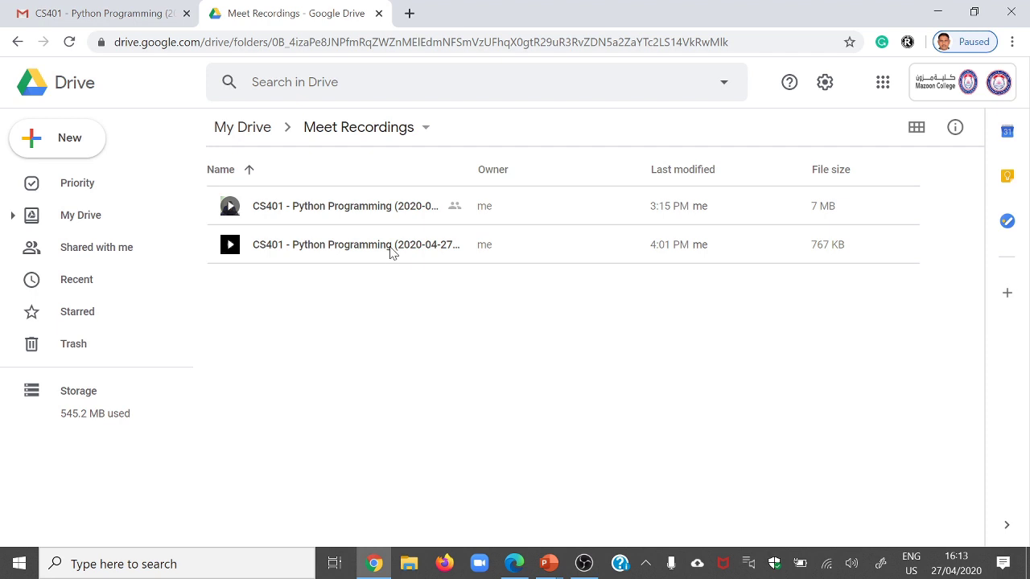
click(348, 210)
right_click(345, 211)
click(292, 318)
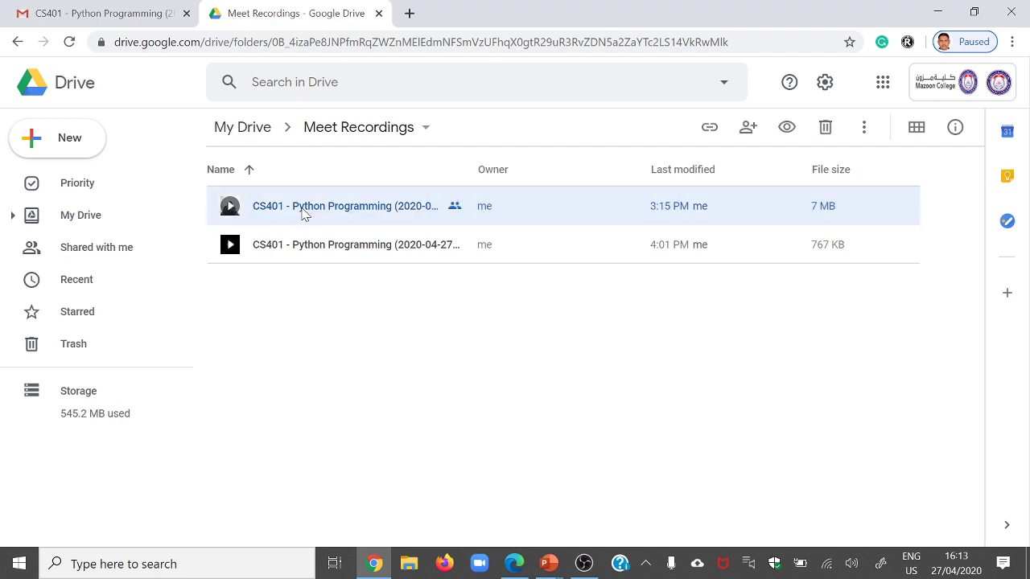
right_click(302, 212)
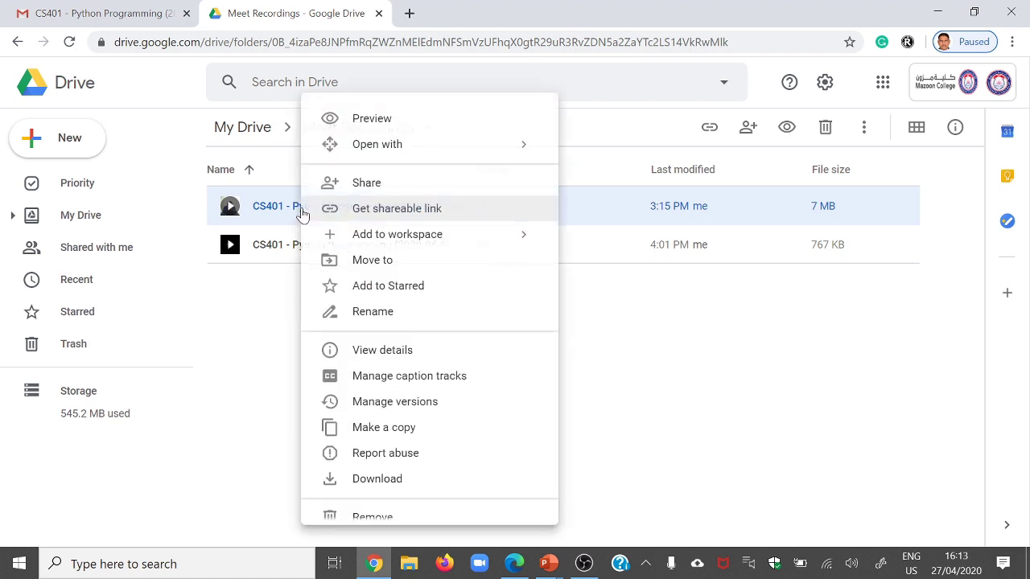
click(361, 185)
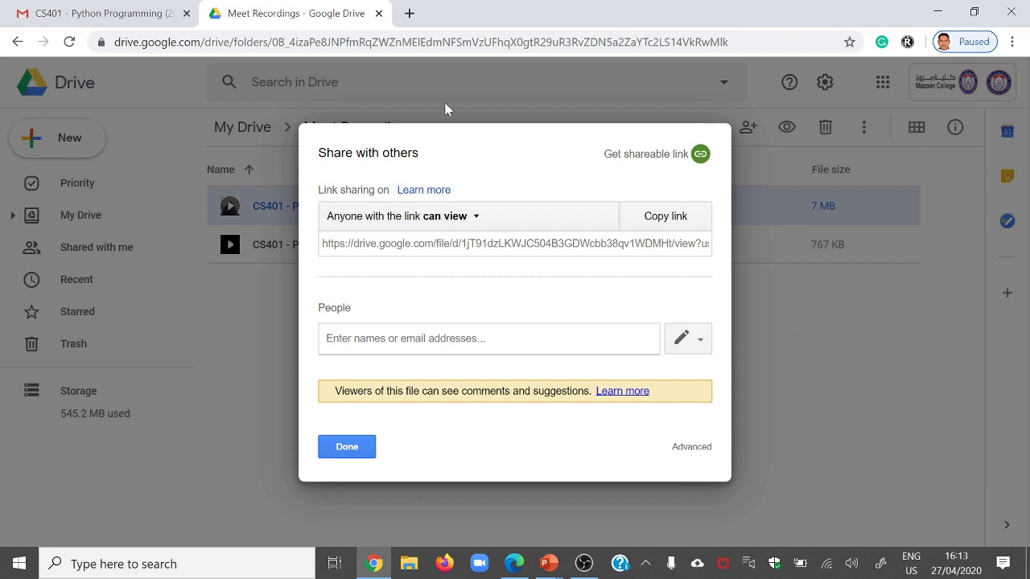
click(688, 453)
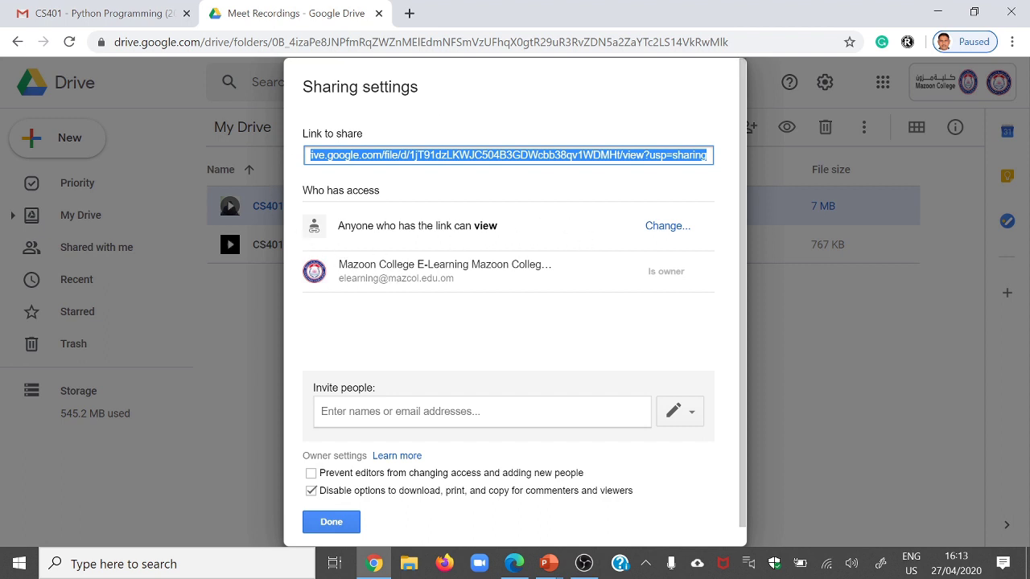
click(660, 229)
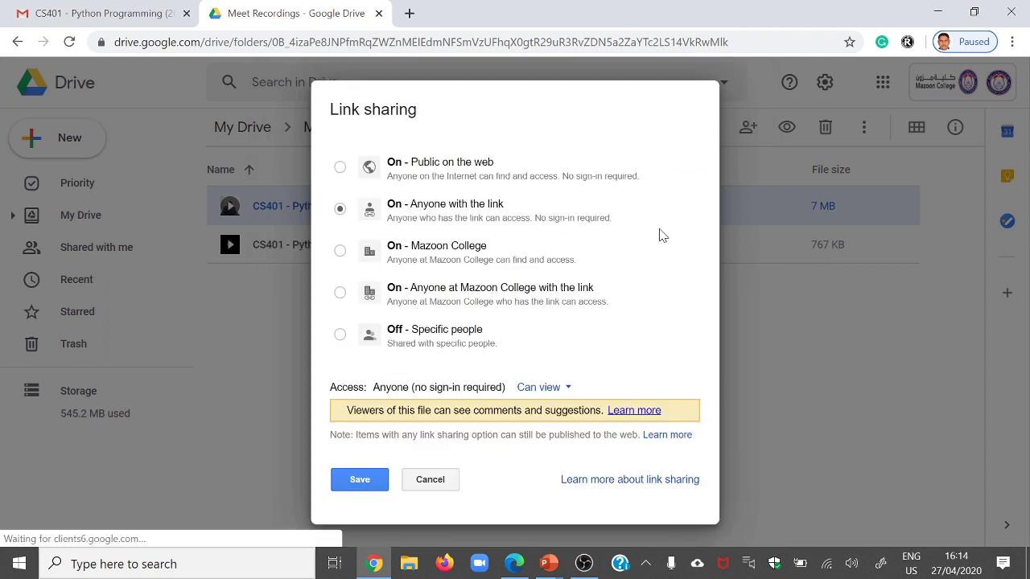
Set the recording's link sharing to On - Anyone with the link with Can view access, and save it.
click(402, 335)
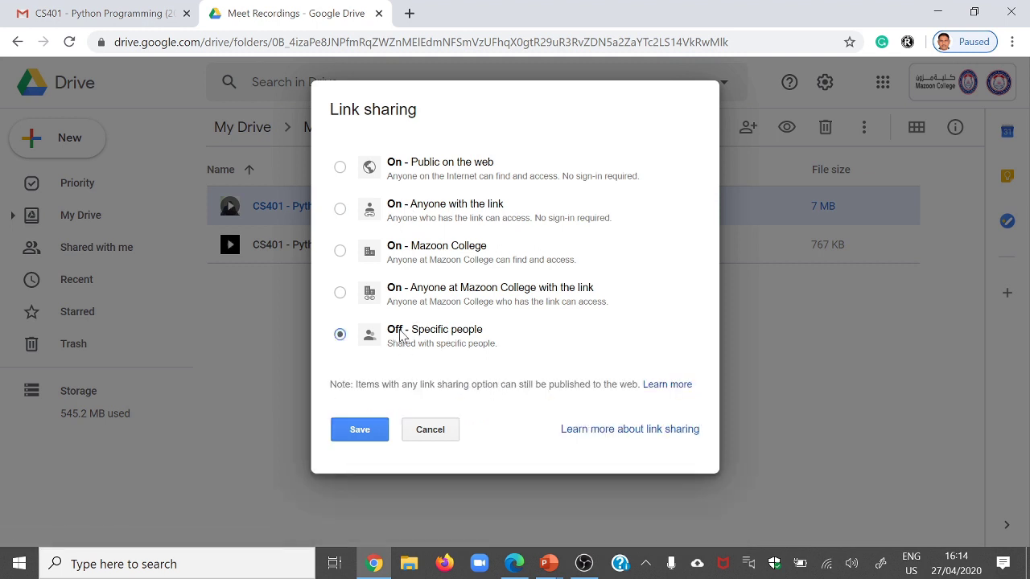
click(413, 206)
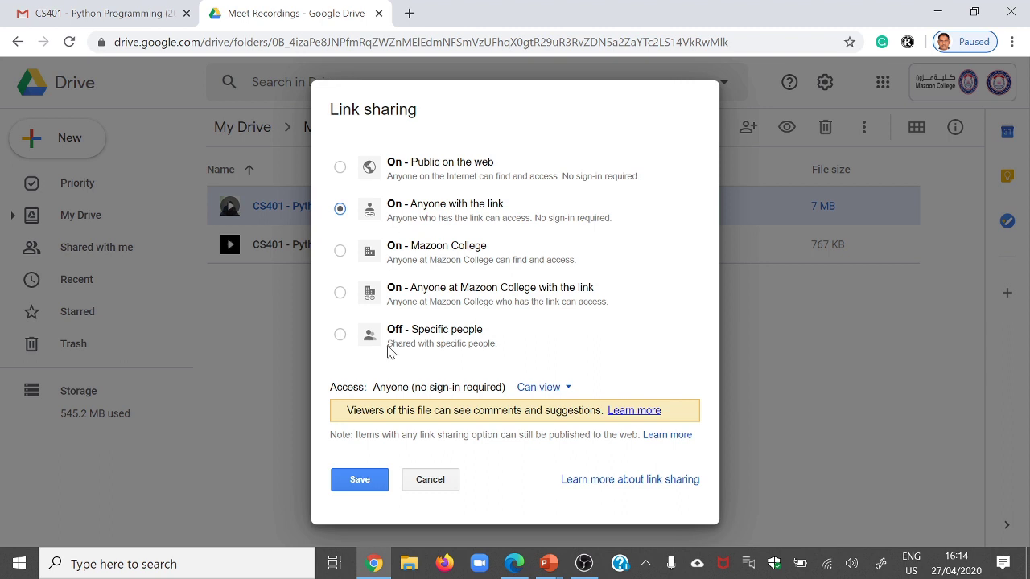
click(541, 389)
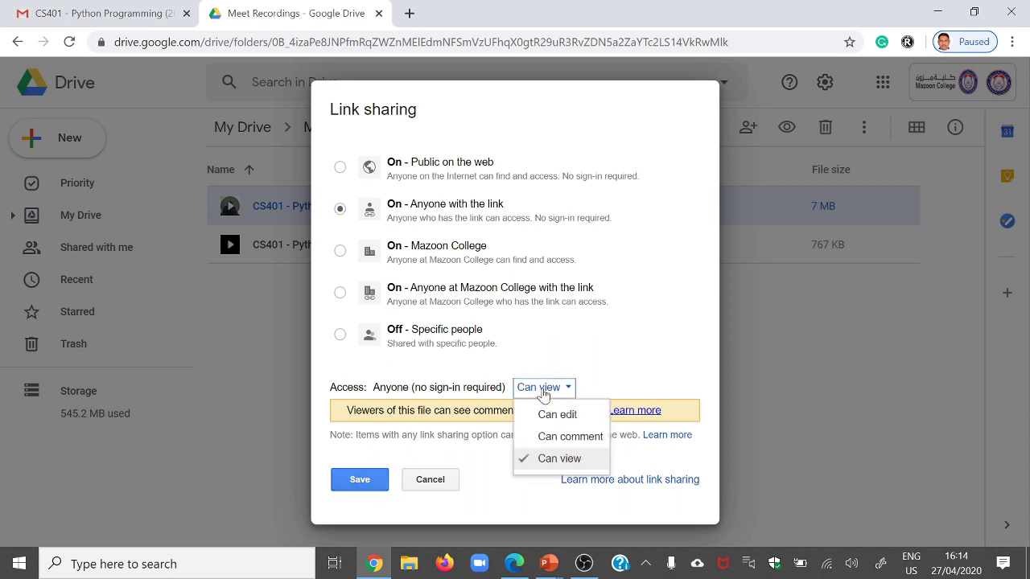
click(549, 461)
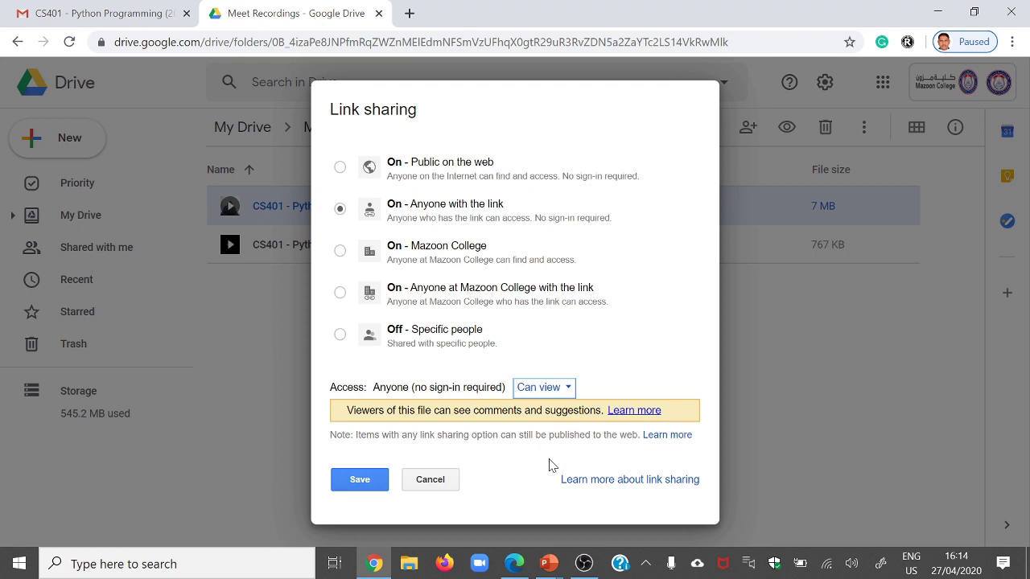
click(561, 389)
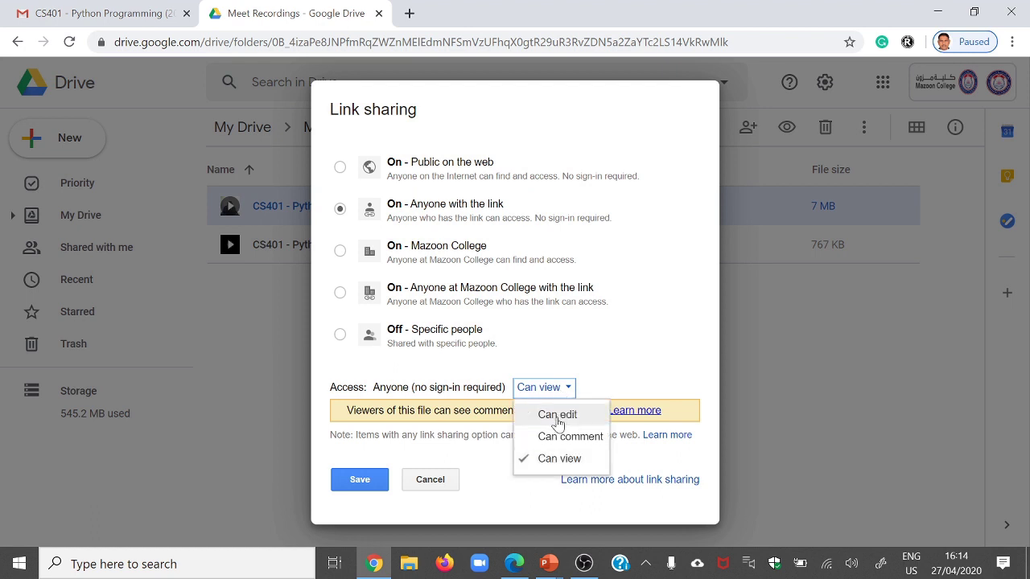
click(545, 459)
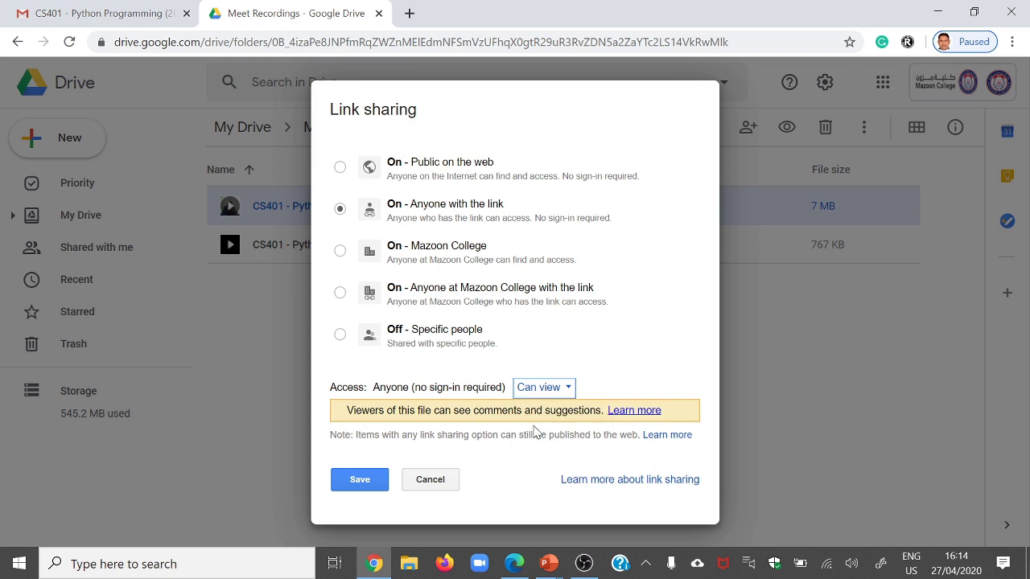
click(359, 479)
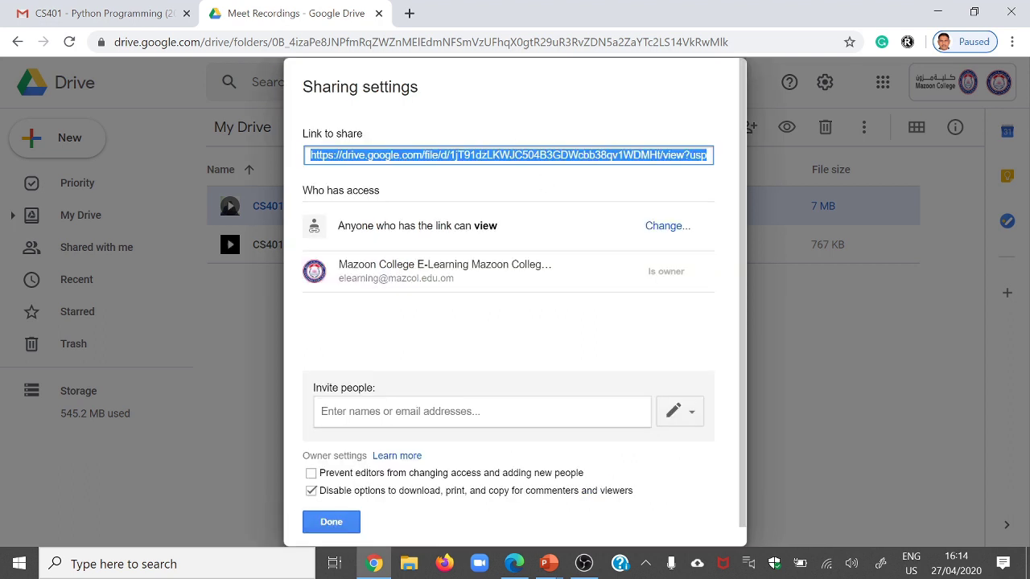
Copy the recording's share link and finish the sharing settings.
right_click(489, 154)
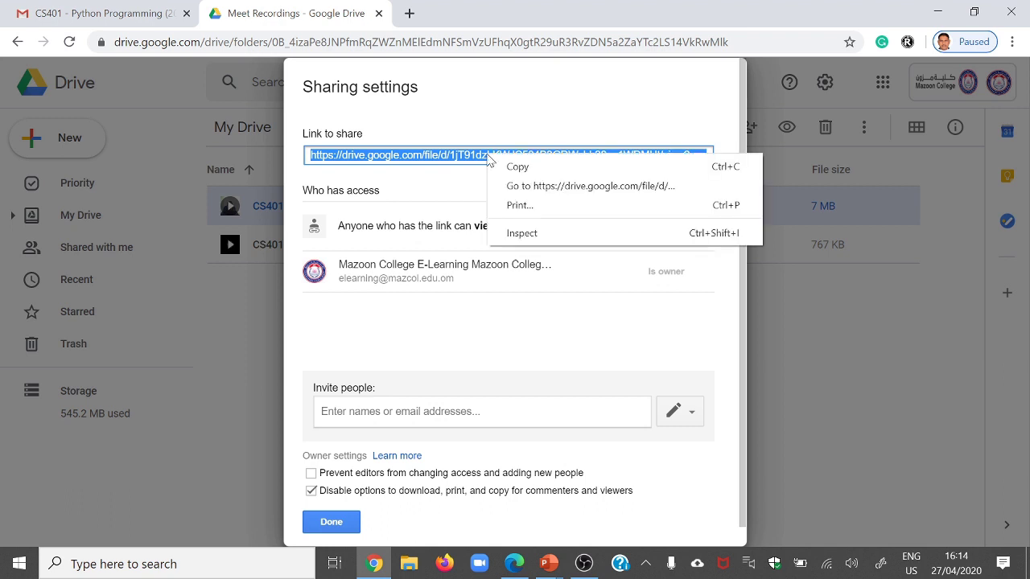
click(510, 166)
click(332, 521)
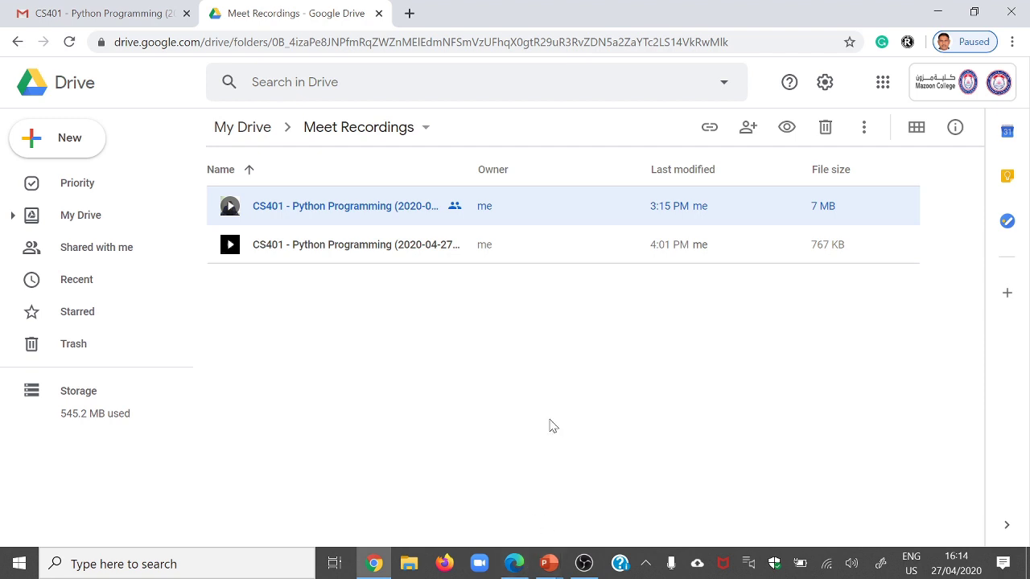
Switch to the Moodle Demo_Teacher_Course page in Edge and rename Topic 2 as "Chapter 1 - Recorded Video".
click(514, 565)
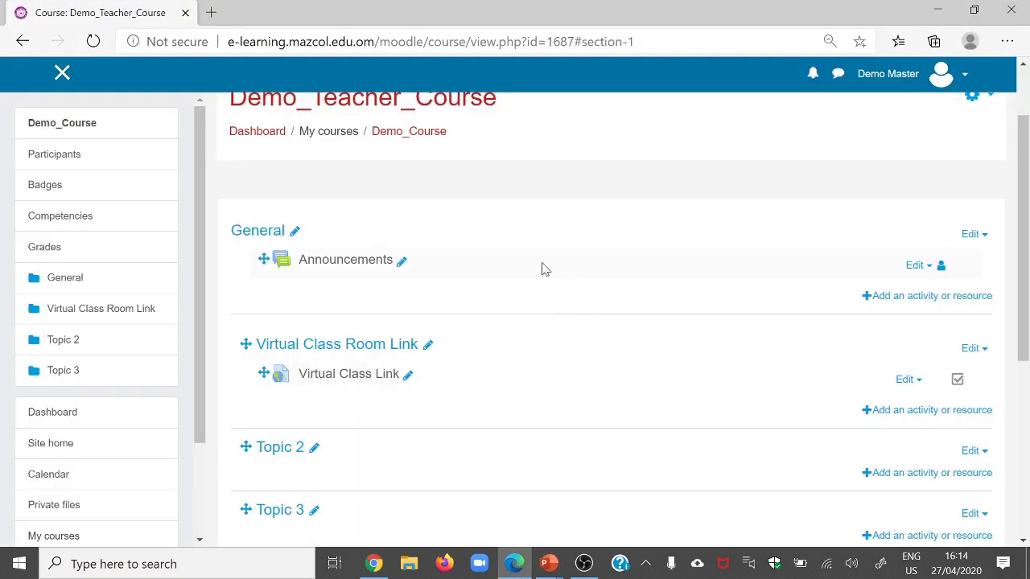
scroll(473, 288, down, 2)
scroll(625, 283, up, 2)
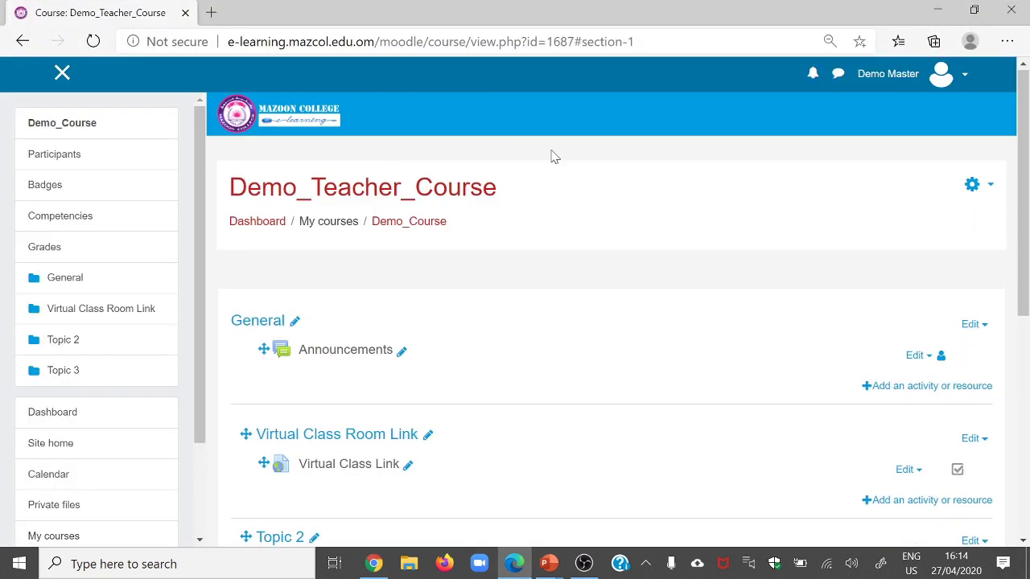
scroll(552, 156, down, 3)
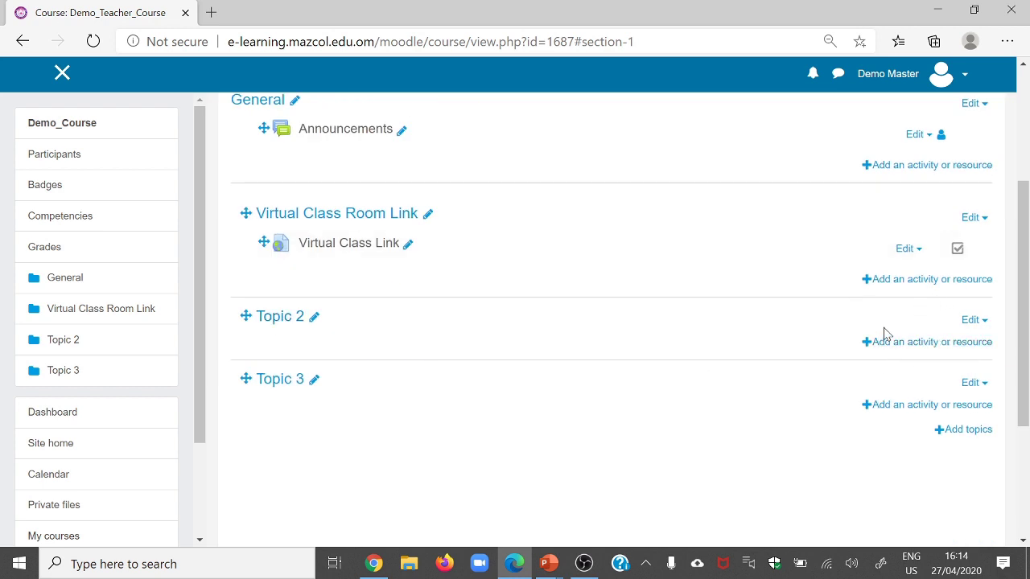
click(314, 319)
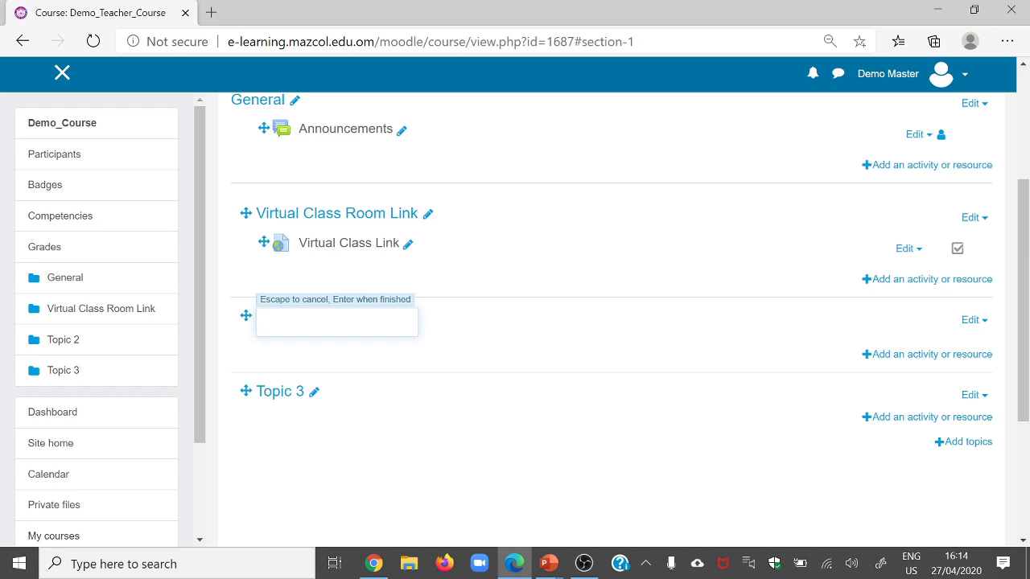
text(Chapter 1 - Recorded Video)
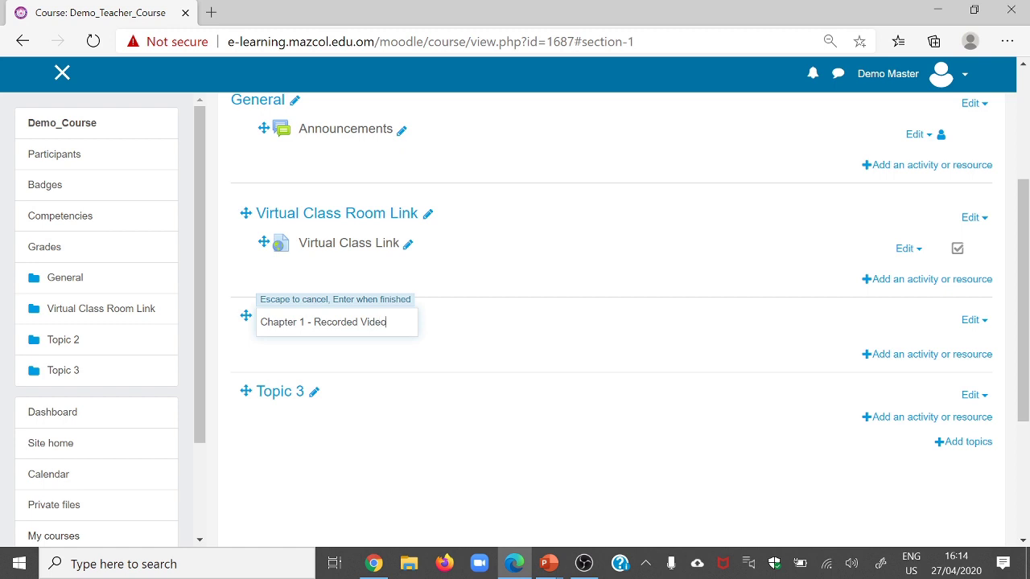
key(Return)
Add a new URL resource to the Chapter 1 - Recorded Video section.
scroll(414, 315, down, 3)
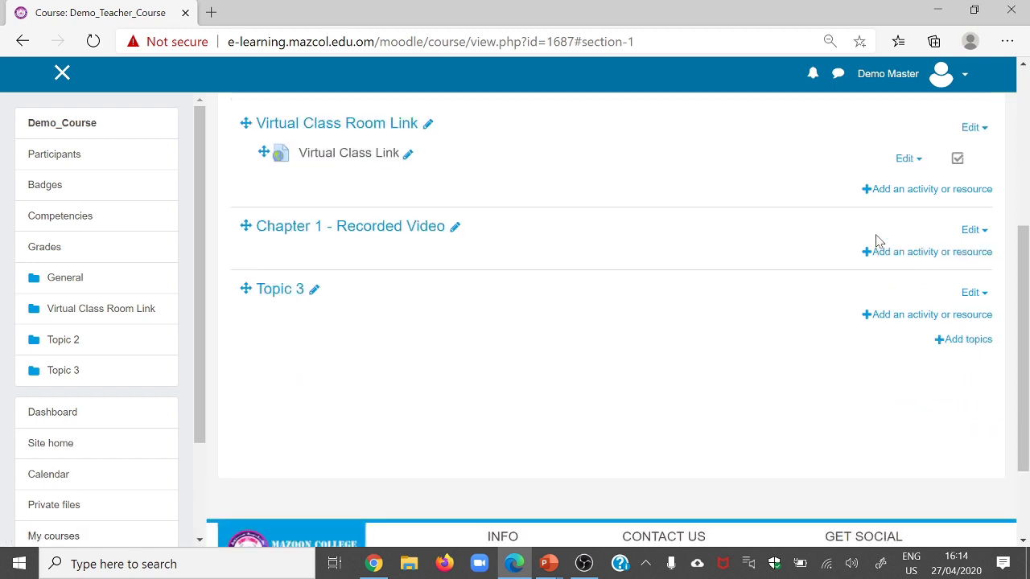
click(916, 256)
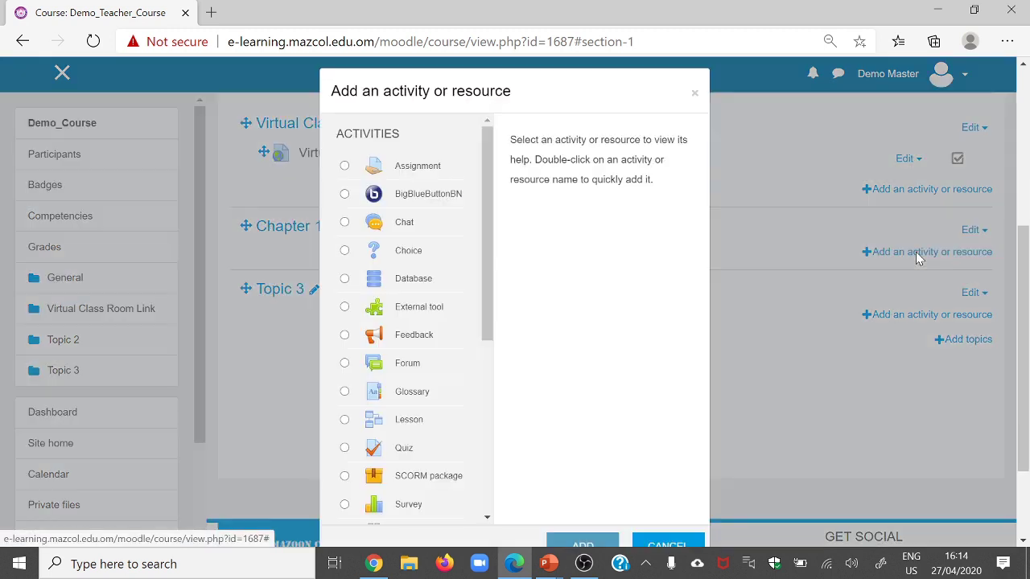
drag(484, 273, 472, 451)
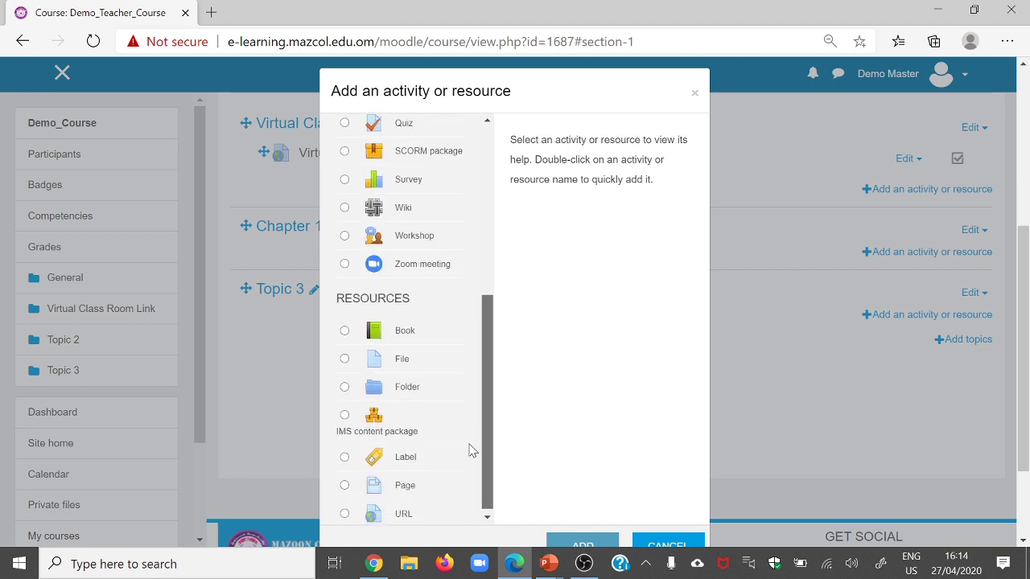
click(403, 512)
scroll(635, 372, down, 2)
click(591, 418)
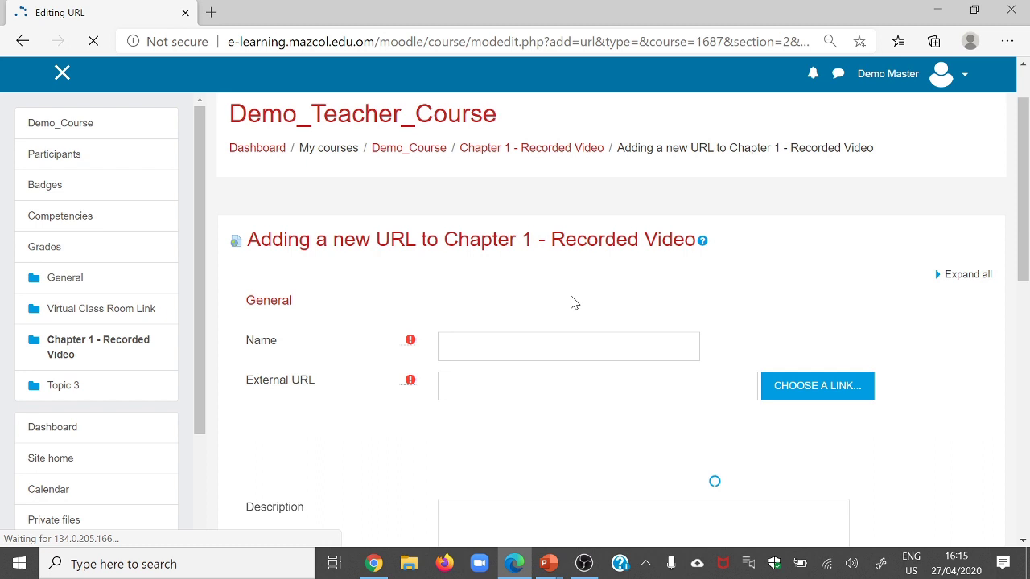
Name the URL resource "Chapter 1 - Video Presentation" and paste the copied Drive link as its external URL.
click(568, 360)
text(Chapter 1 - Video Presentation)
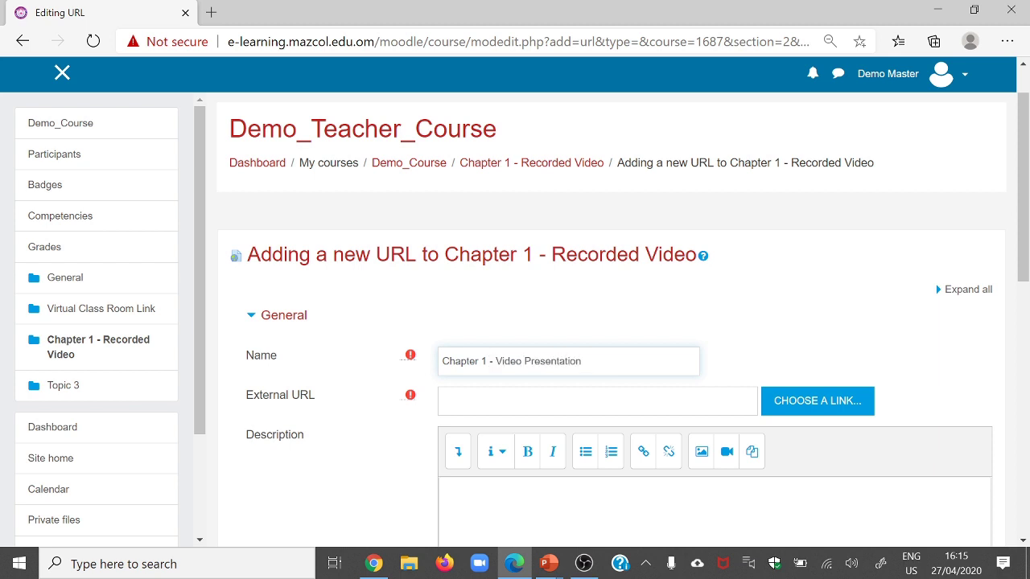
click(599, 400)
right_click(581, 402)
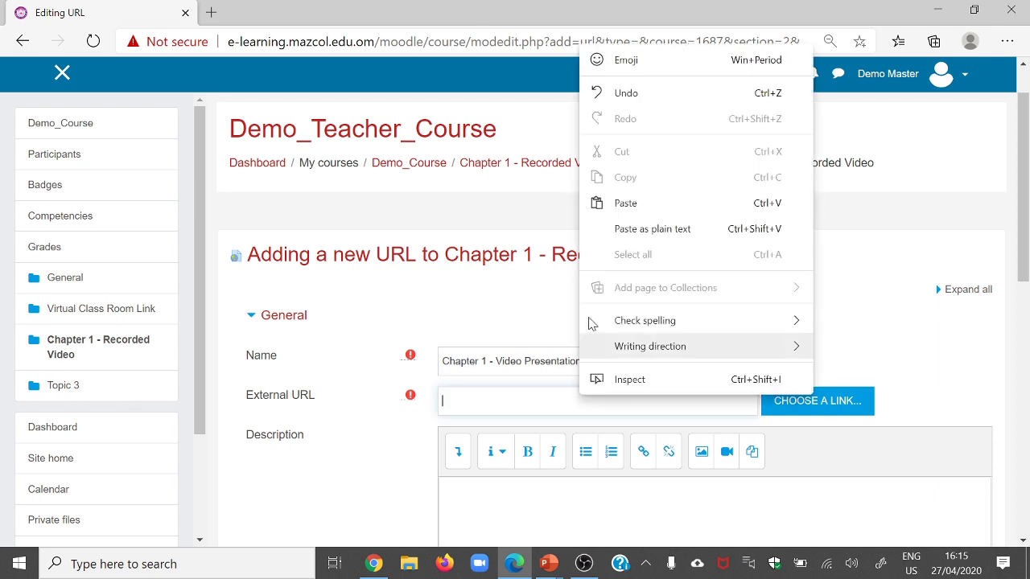
click(622, 203)
Set the URL resource's display appearance to Open, then save it and return to the course.
scroll(520, 324, down, 4)
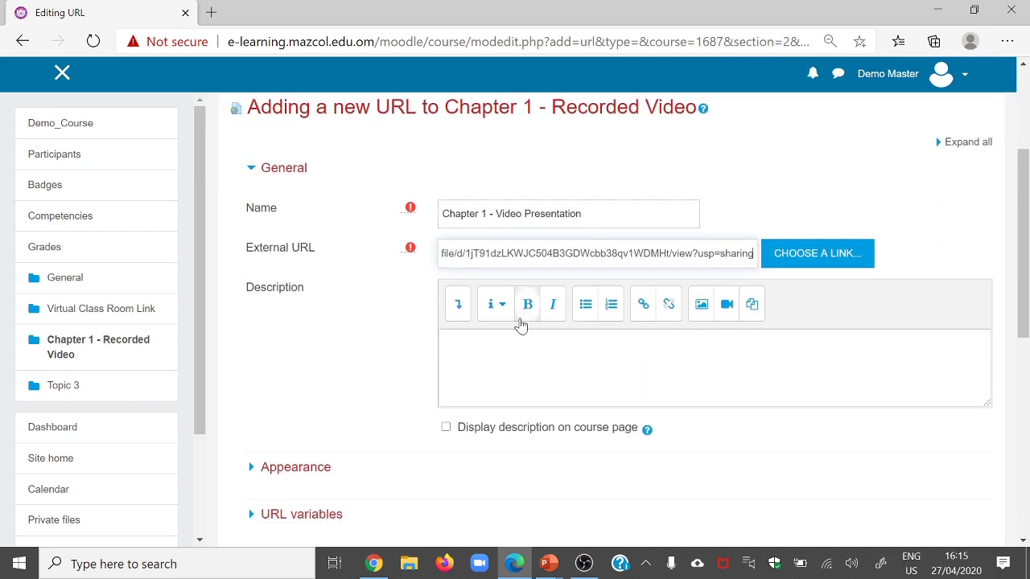
click(306, 329)
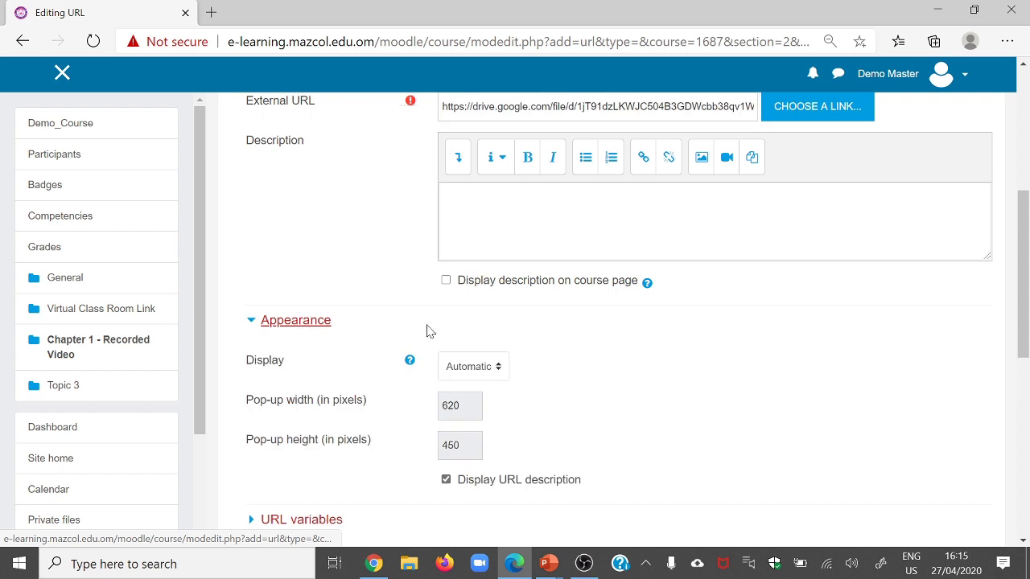
scroll(425, 329, down, 2)
click(481, 221)
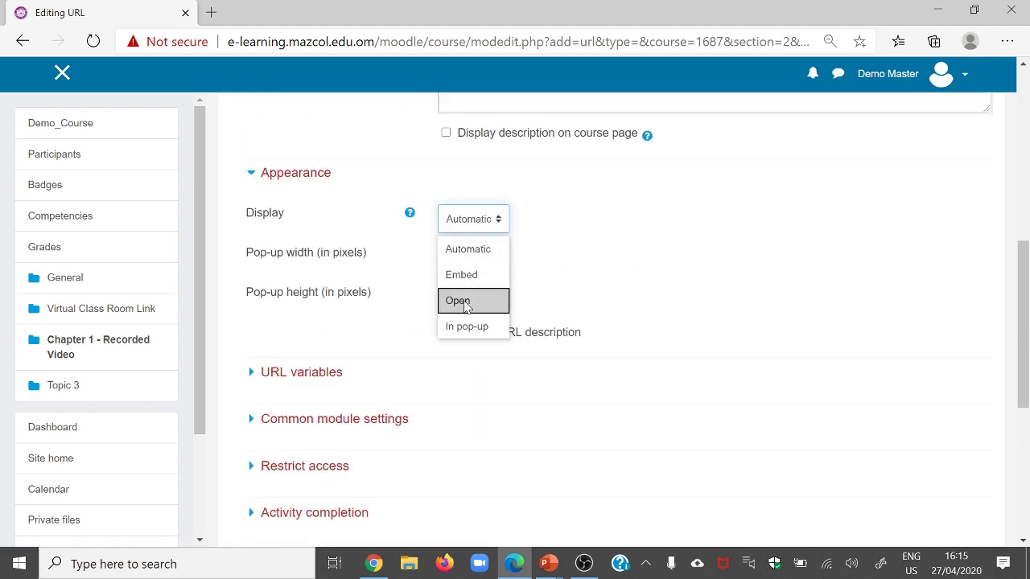
click(469, 300)
scroll(572, 287, down, 4)
click(499, 364)
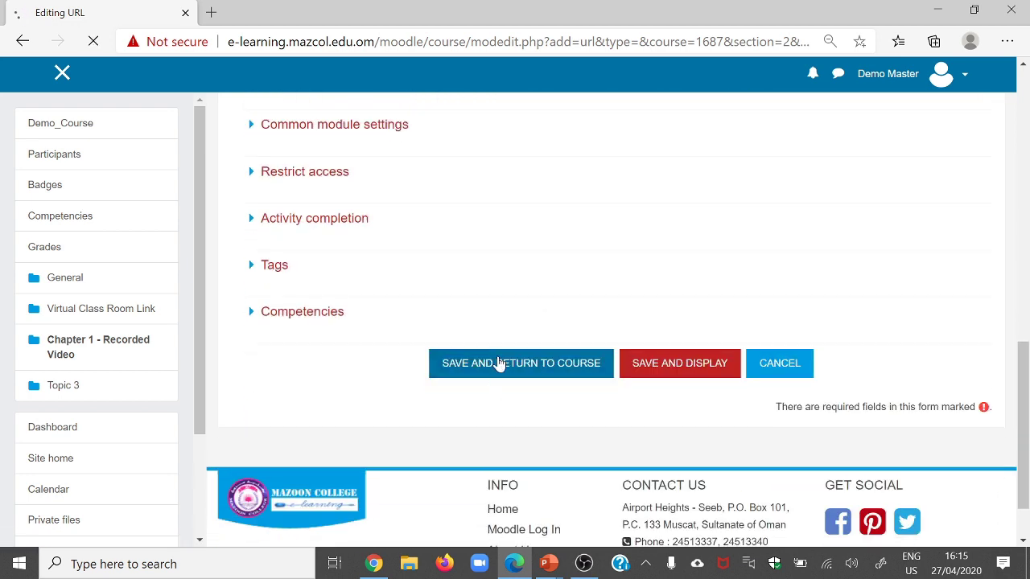
scroll(214, 276, up, 2)
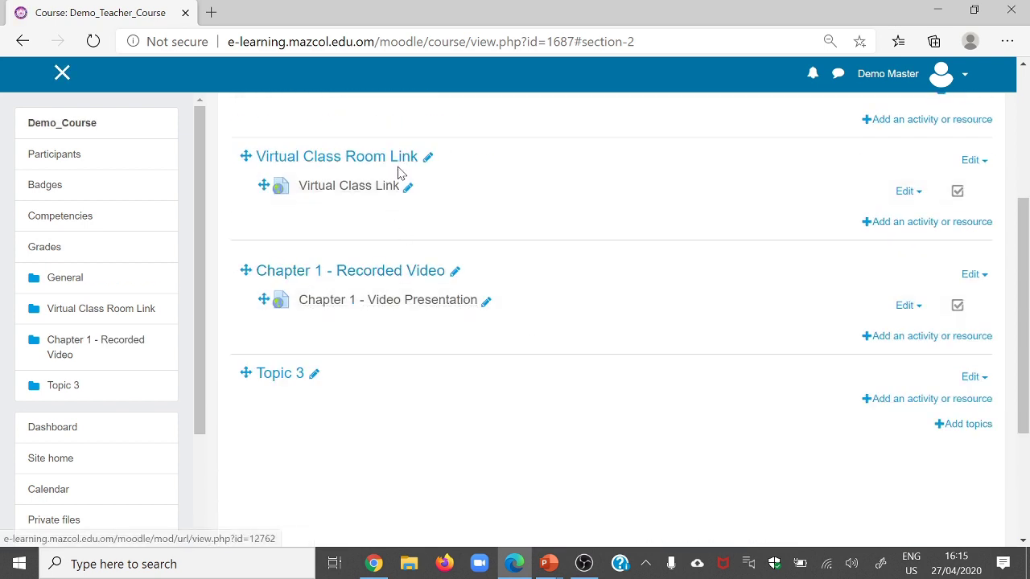
scroll(361, 266, up, 1)
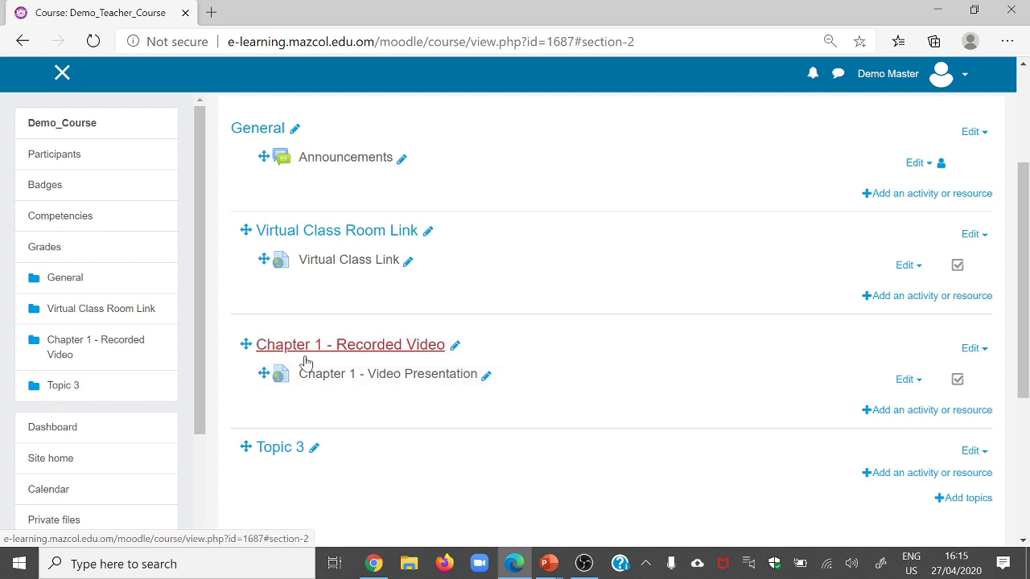